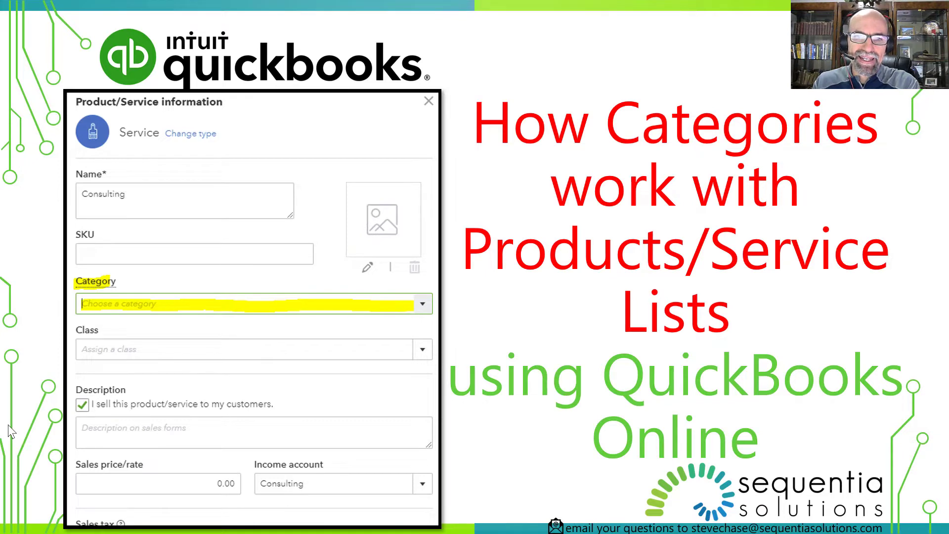
Step: Advance past the title slides to reach the demo company's QuickBooks Online Dashboard
click(550, 464)
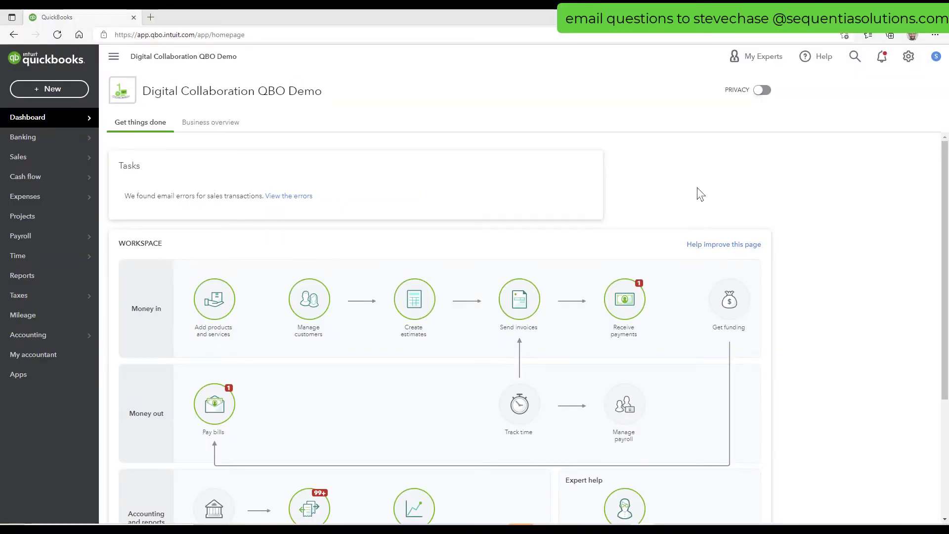
Step: Go to the Products and Services list from the gear menu
click(907, 56)
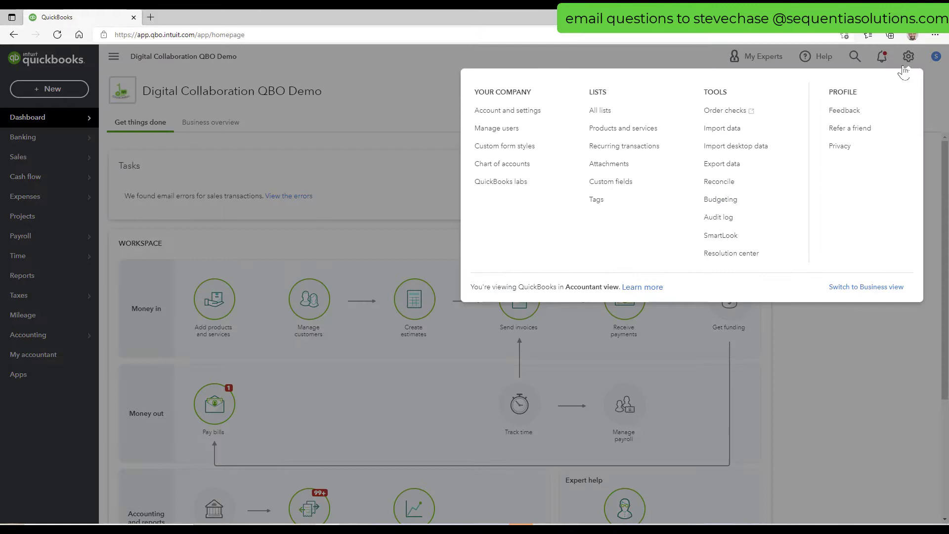
click(659, 129)
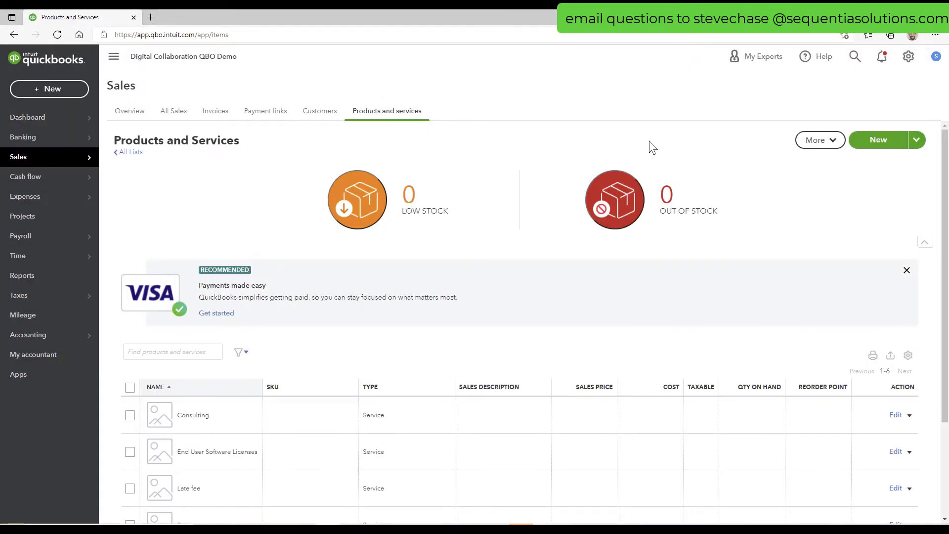
scroll(437, 274, down, 3)
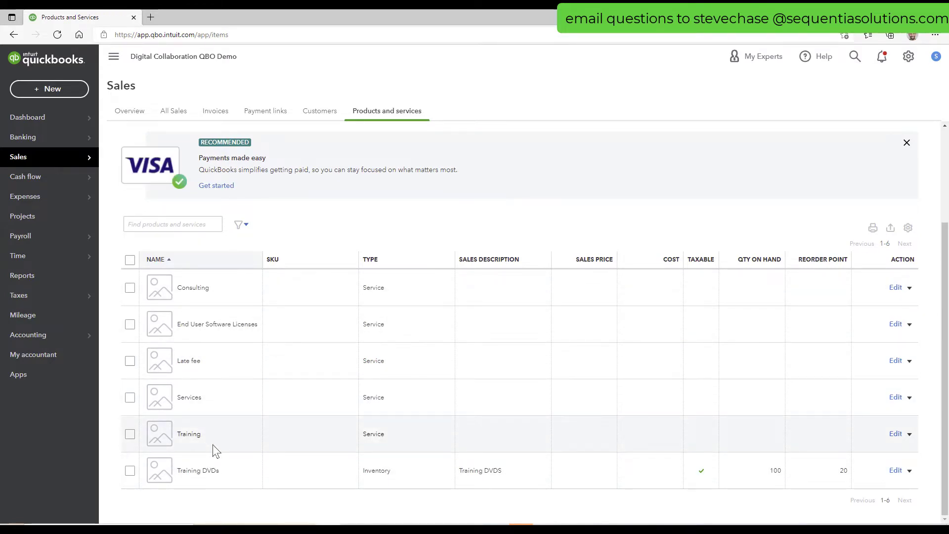
scroll(241, 435, up, 3)
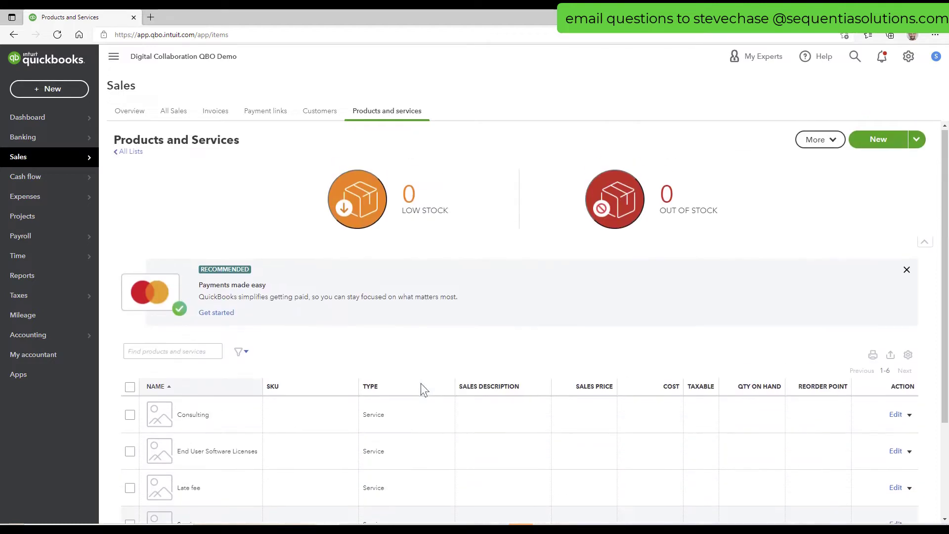
Step: Start a new Service item, begin adding a new category, then cancel it
click(878, 140)
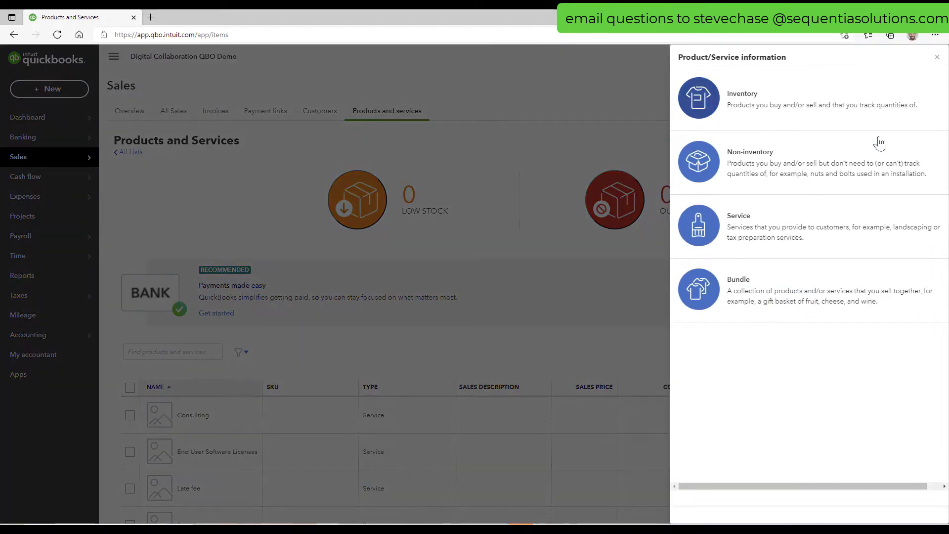
click(814, 239)
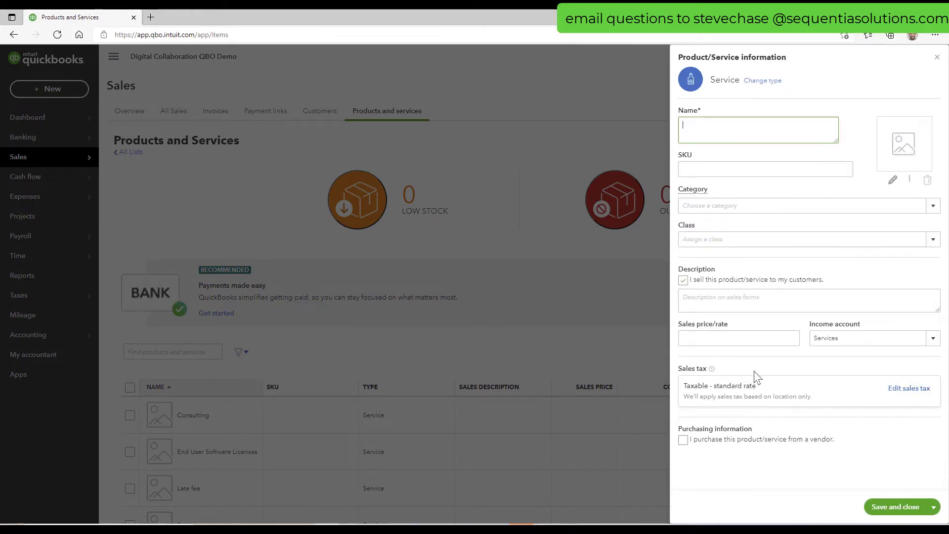
mouse_move(689, 194)
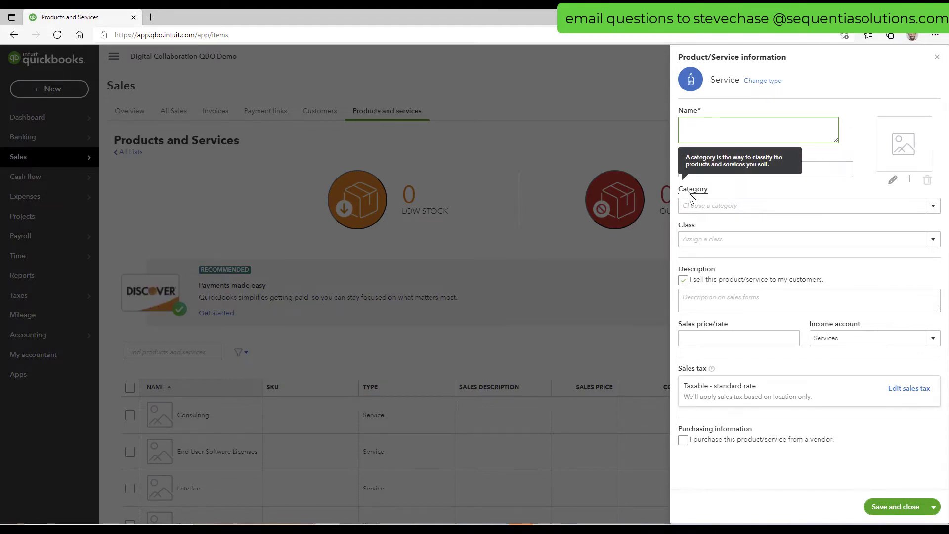
click(939, 212)
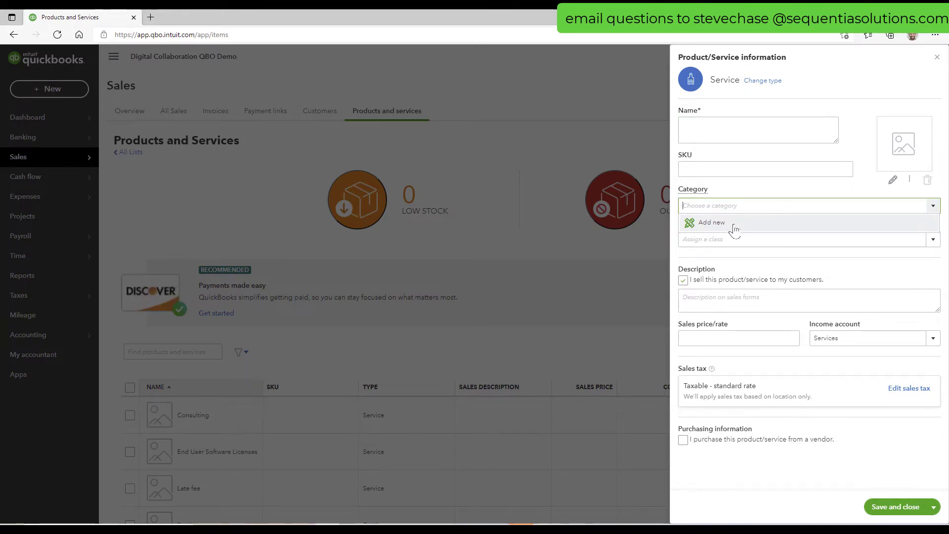
click(734, 228)
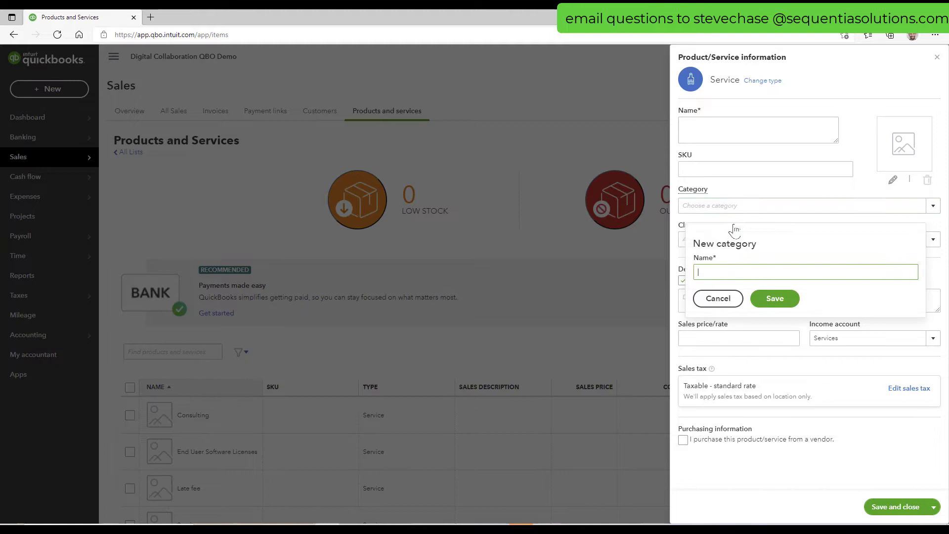
click(730, 300)
Step: Close the unsaved service form and go to All lists, highlighting Product Categories
click(937, 58)
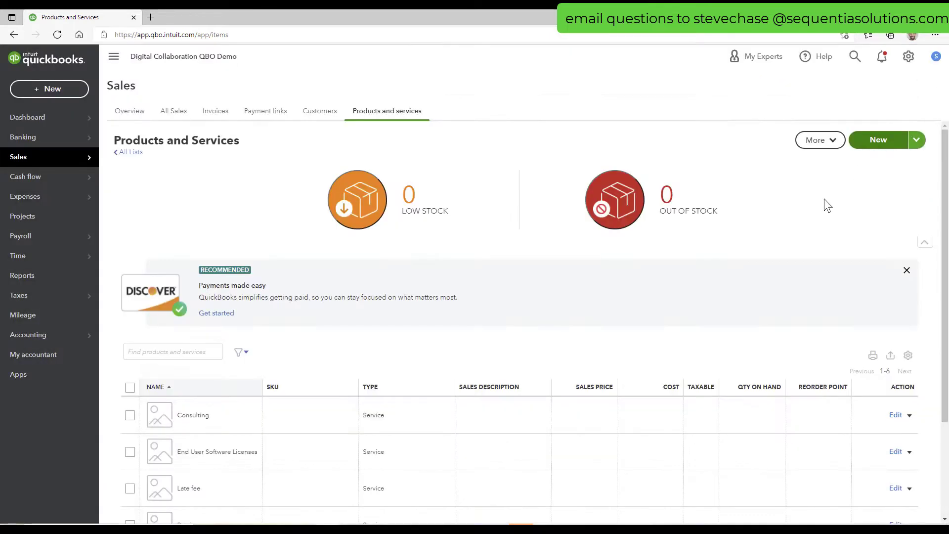
click(909, 58)
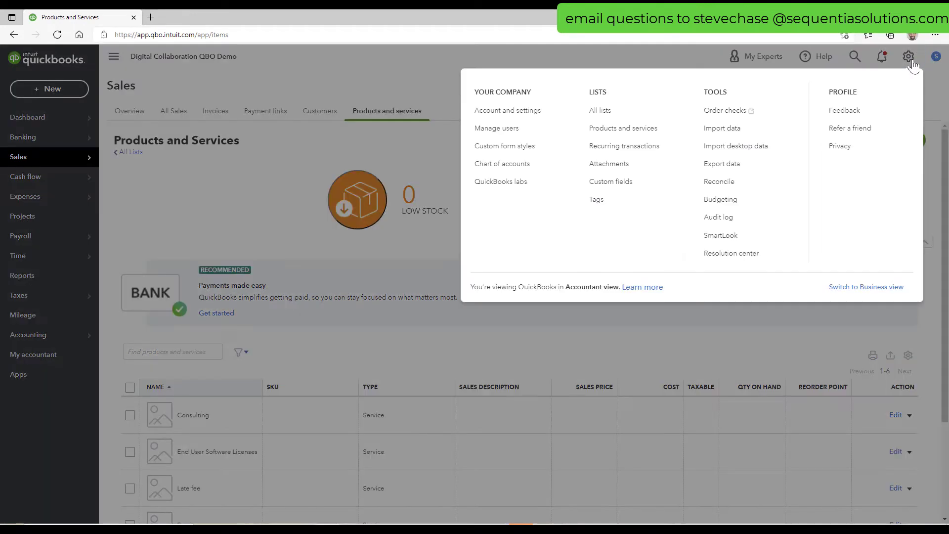
click(636, 119)
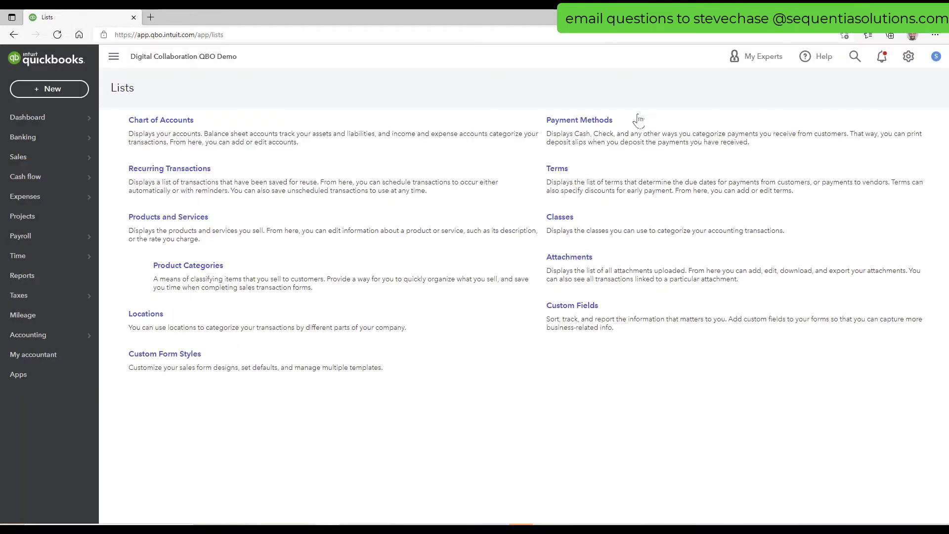
drag(157, 279, 262, 294)
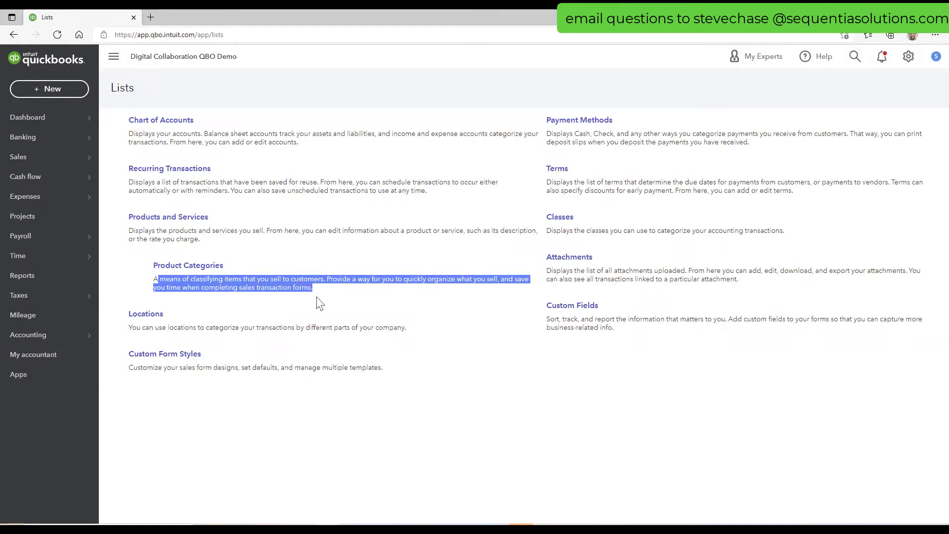
Step: Open Product Categories and create category A
click(183, 271)
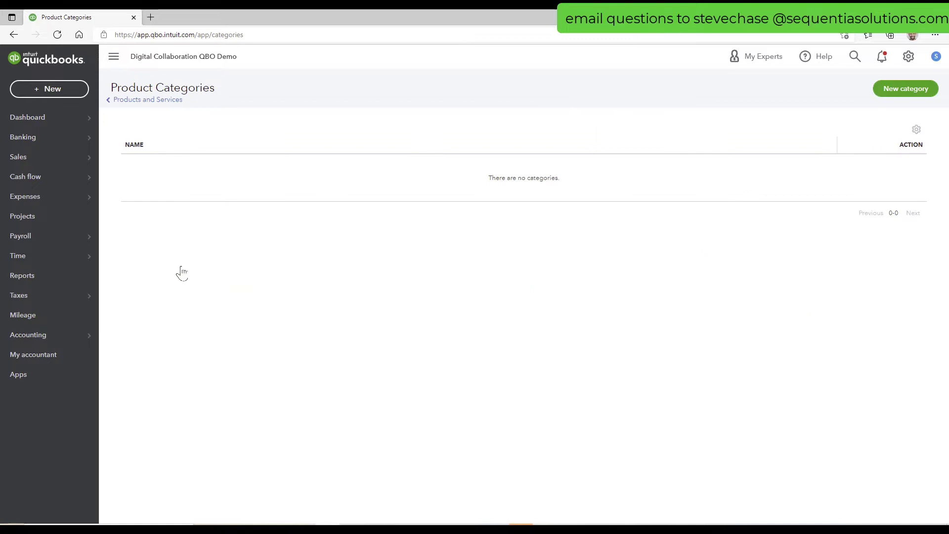
click(896, 90)
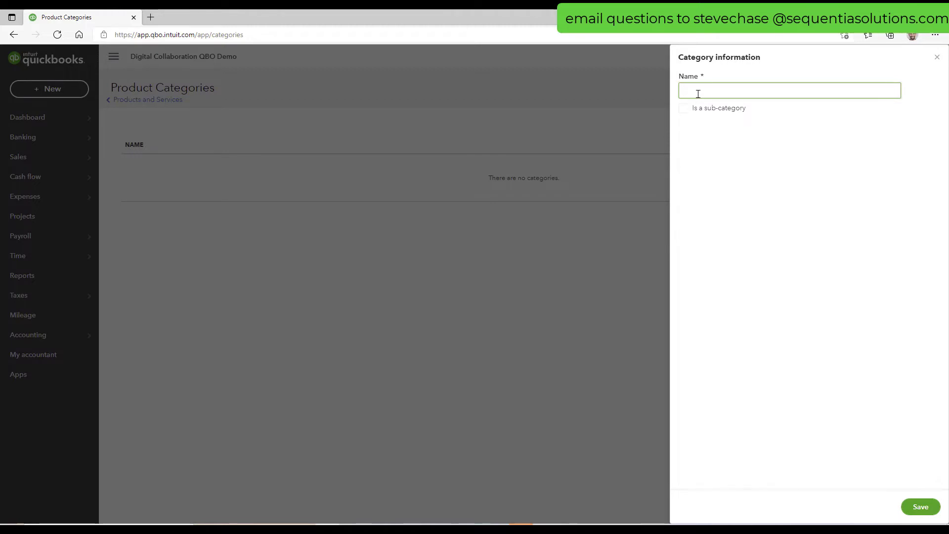
text(A)
key(Escape)
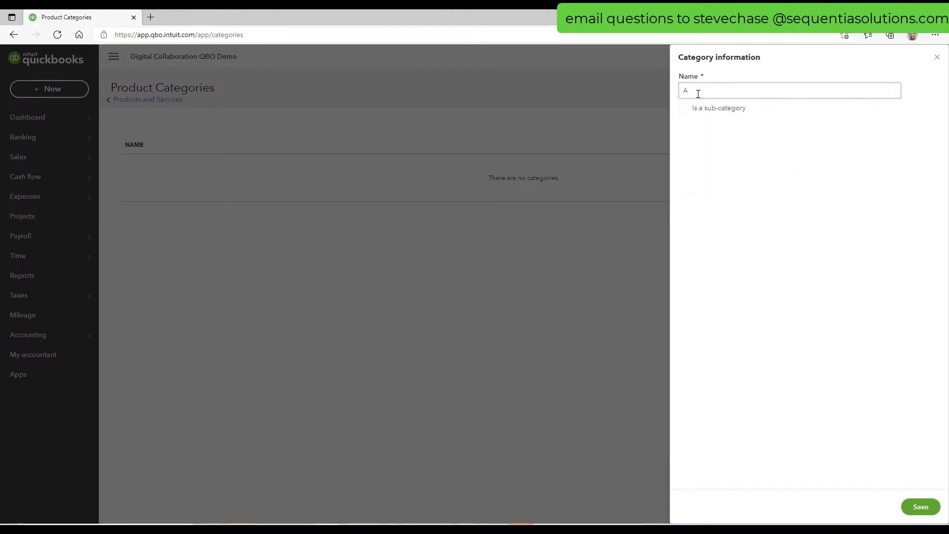
click(862, 321)
click(921, 509)
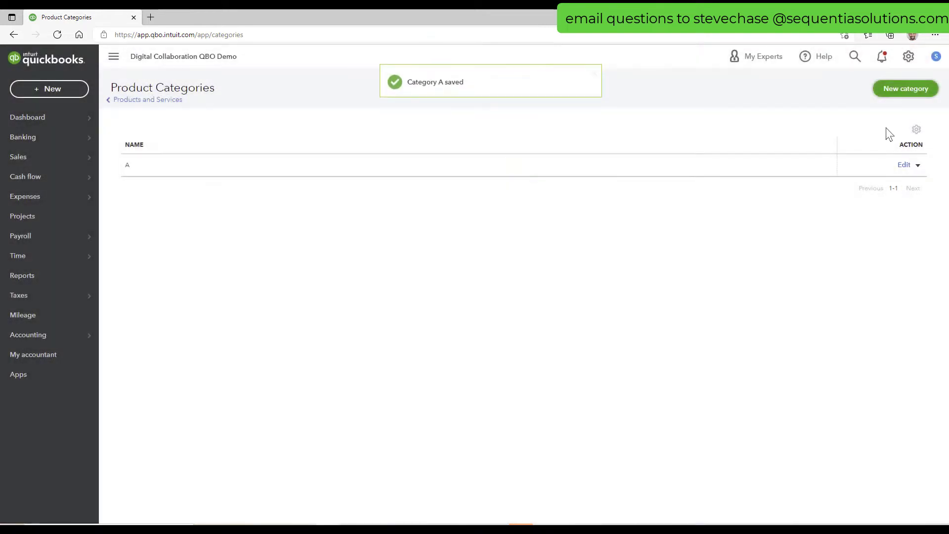
Step: Add the categories B and Z
click(888, 97)
text(B)
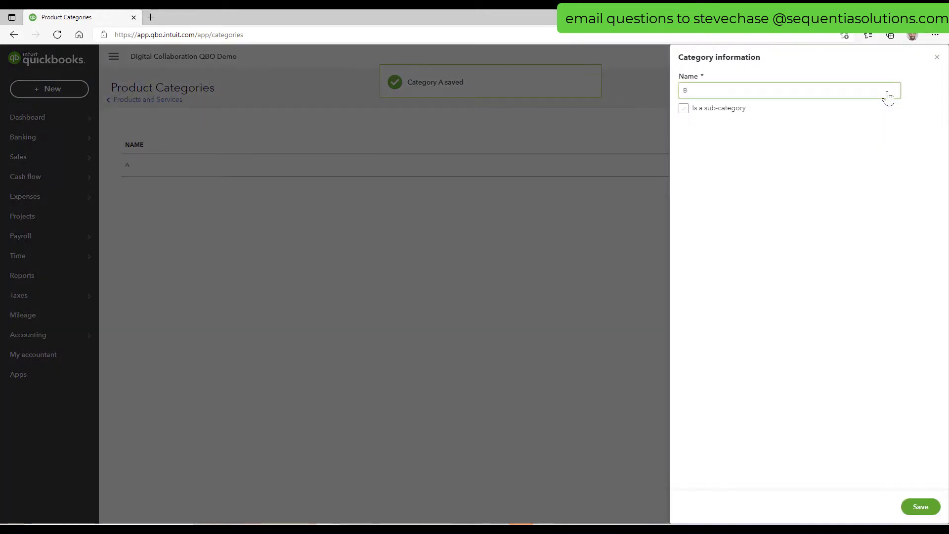
key(Return)
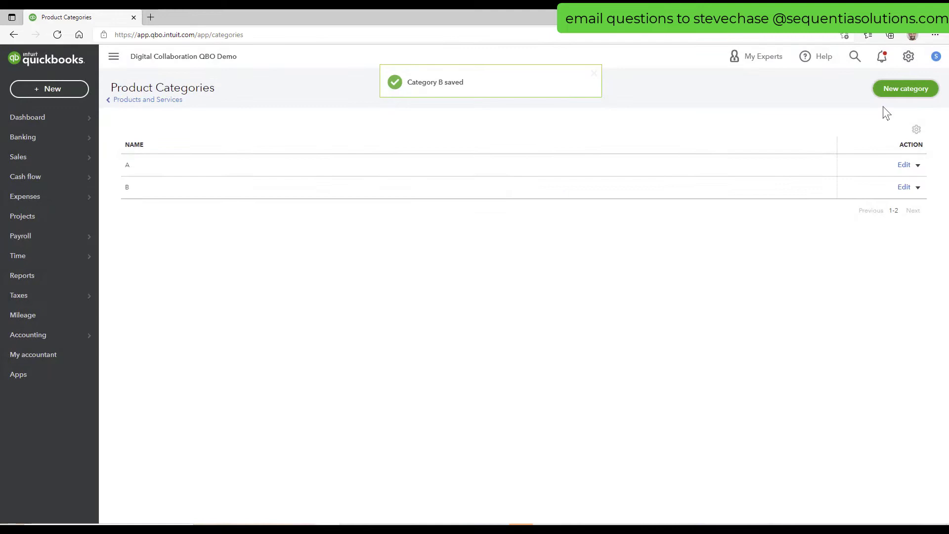
click(915, 90)
click(765, 89)
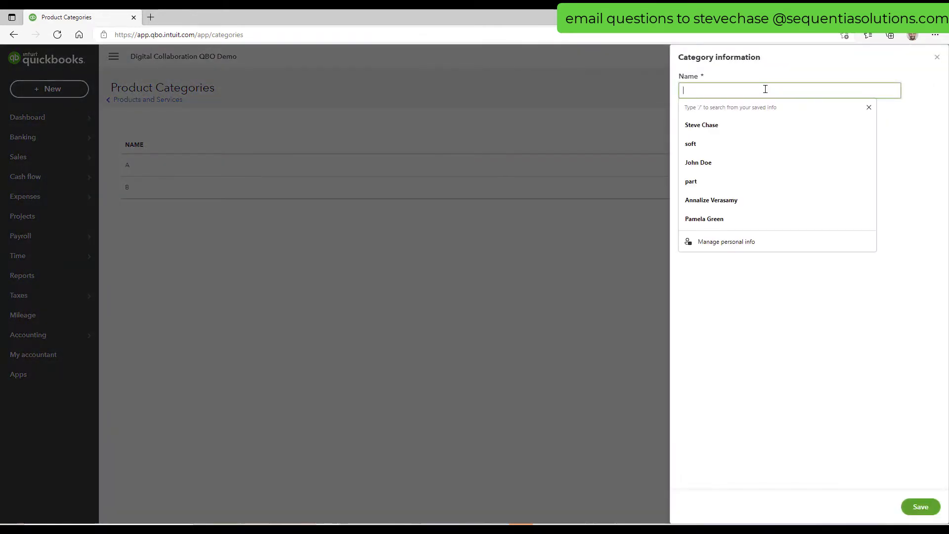
text(Z)
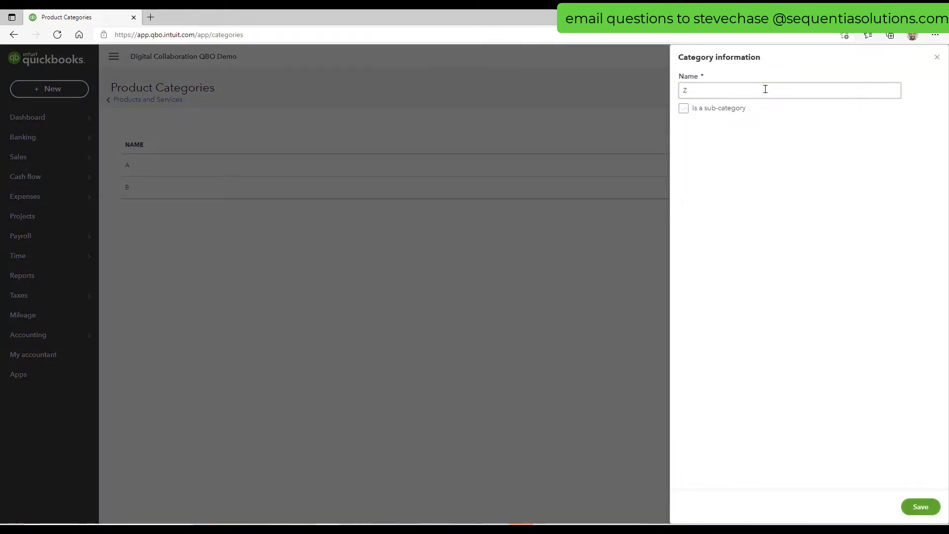
click(920, 507)
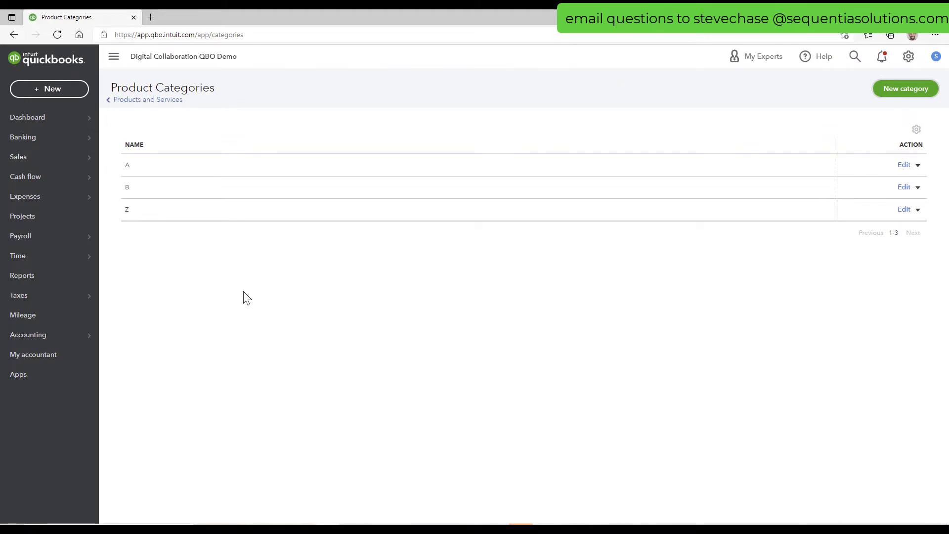
Step: Return to the Products and Services list and start a new invoice
click(910, 58)
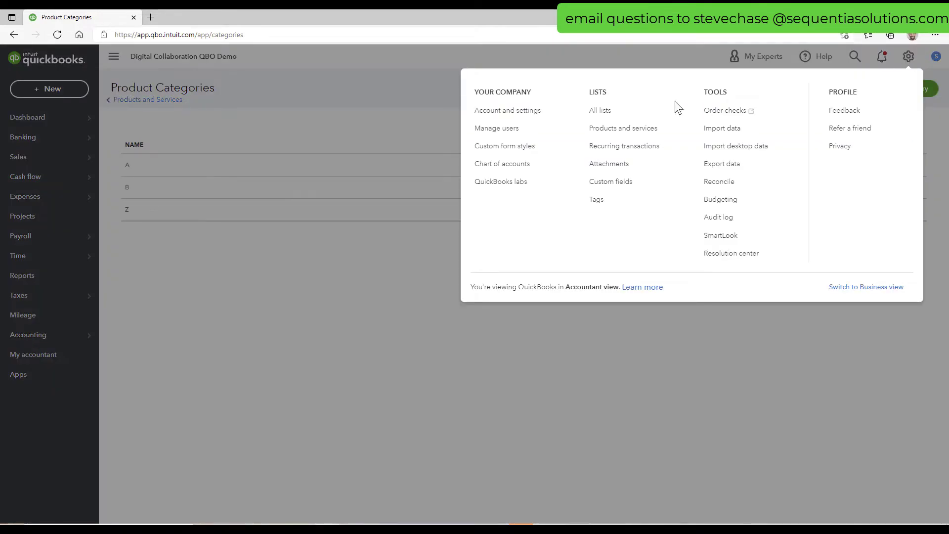
click(641, 136)
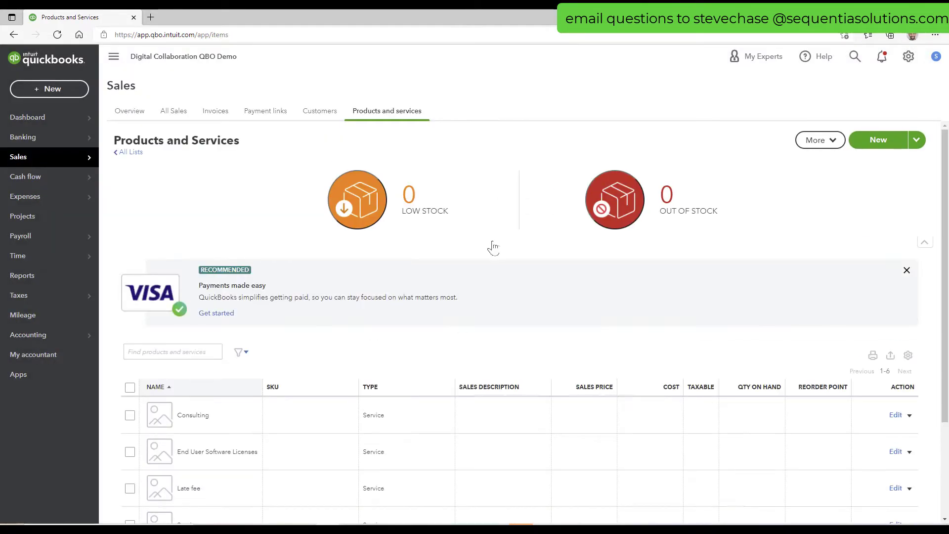
click(69, 94)
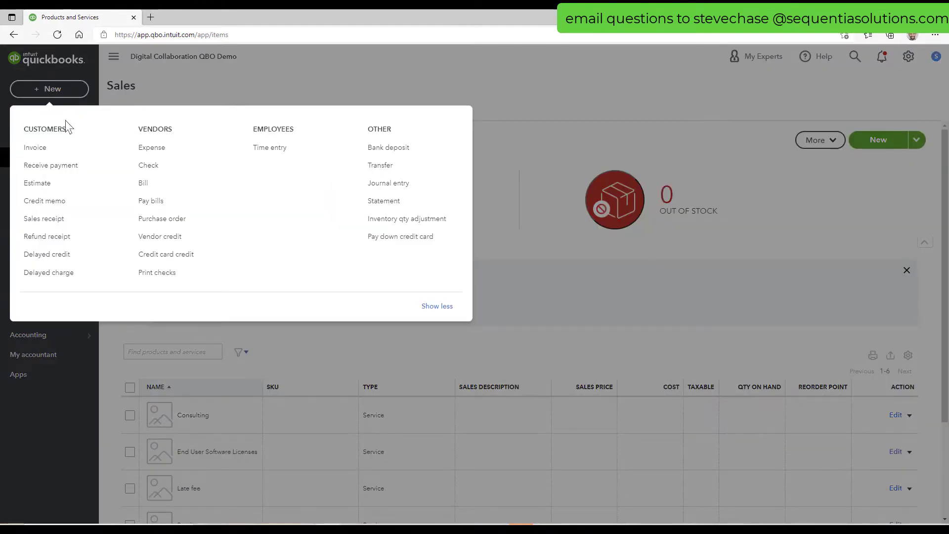
click(35, 147)
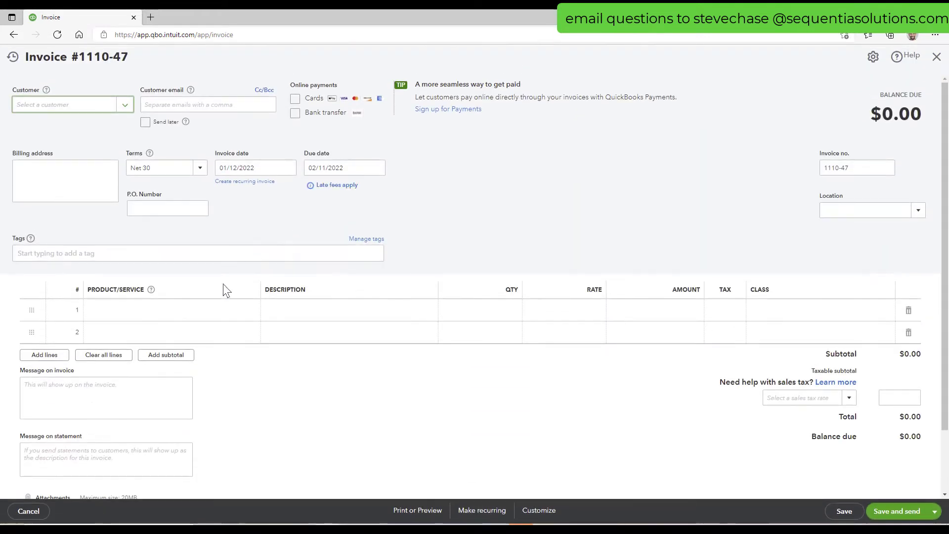
Step: Try Training DVDs, then End User Software Licenses on line 1, and close the invoice
click(227, 311)
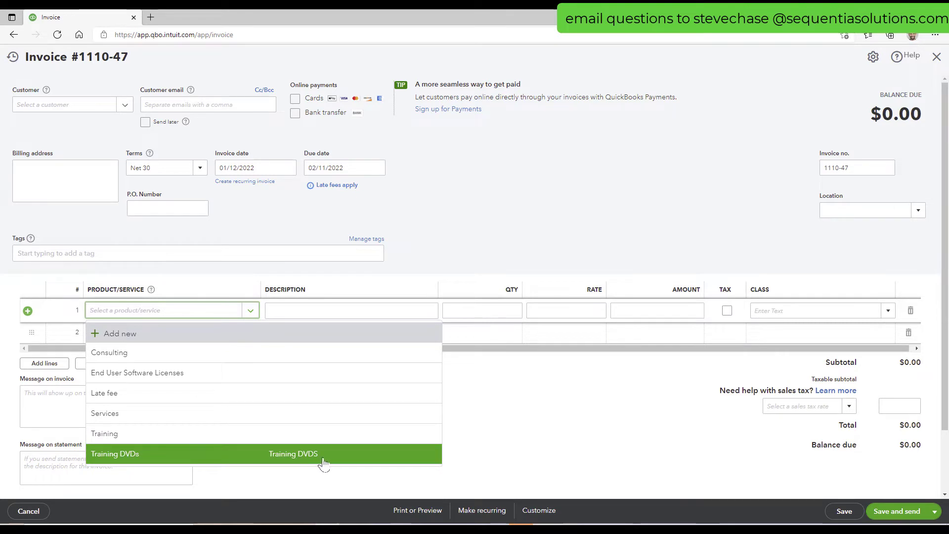
click(285, 458)
click(285, 310)
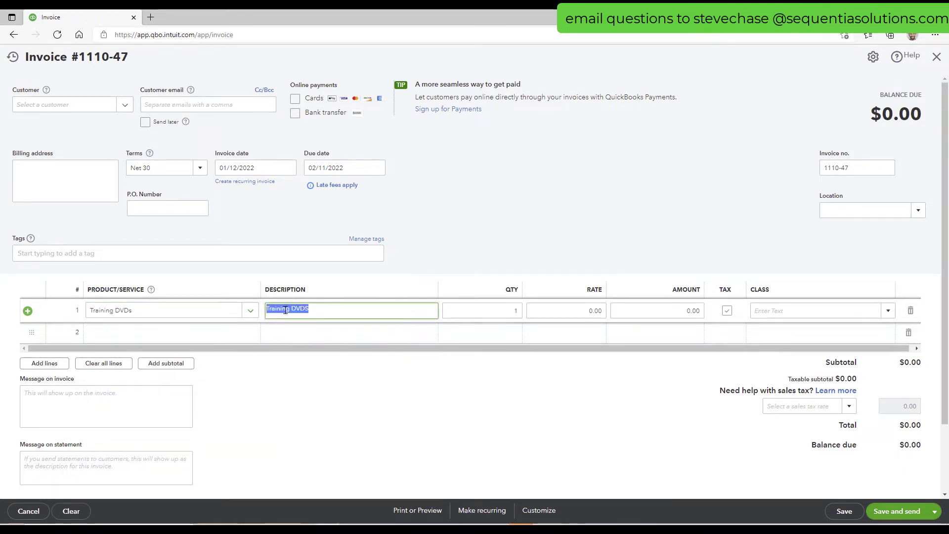
click(250, 311)
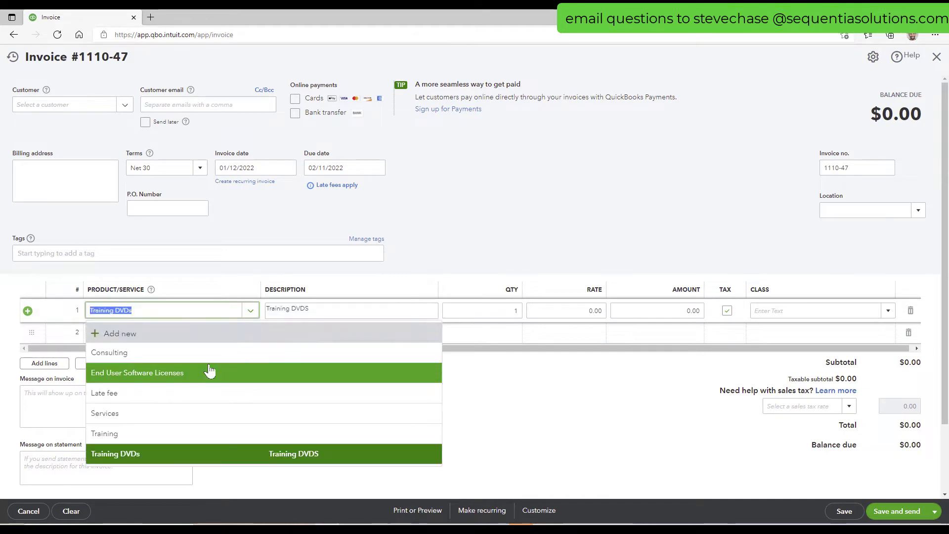
click(210, 372)
click(281, 312)
click(250, 310)
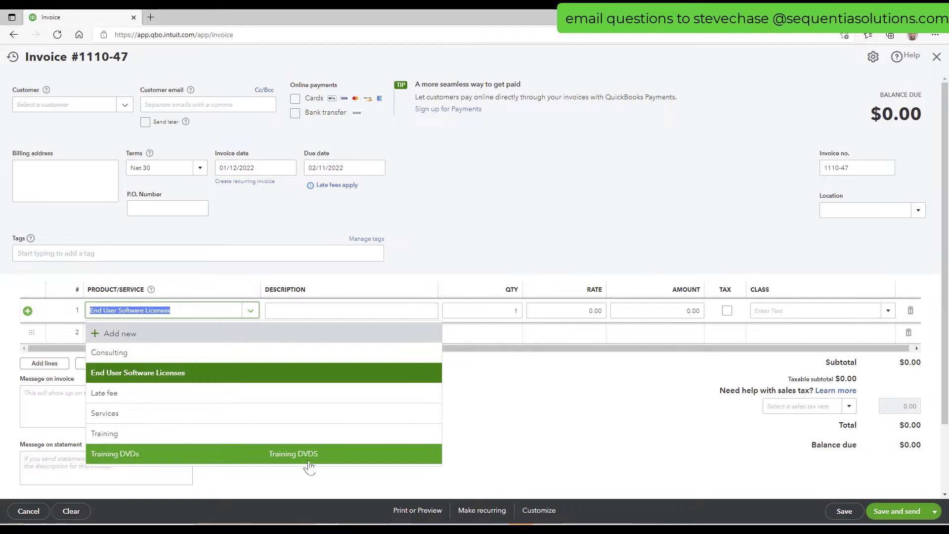
click(496, 389)
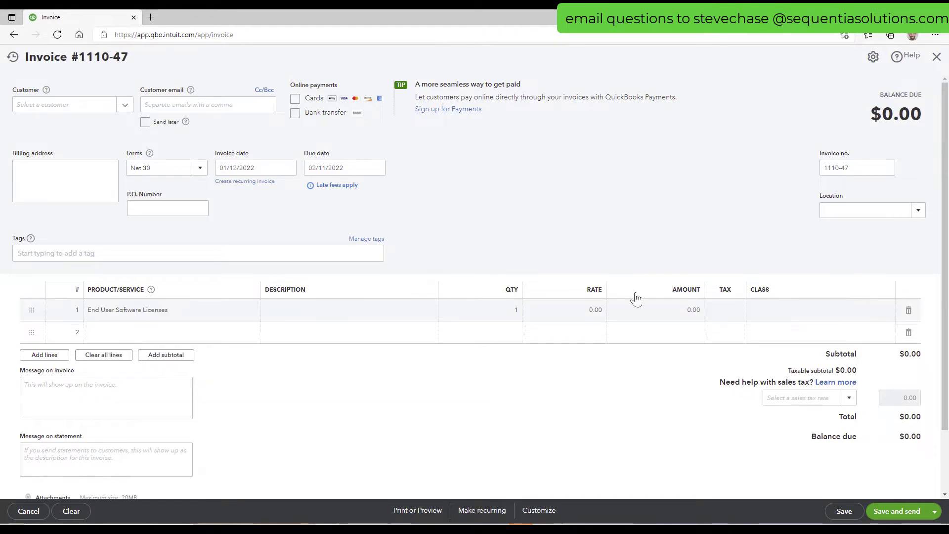
click(938, 59)
Step: Leave the invoice unsaved and assign Consulting to category A
click(543, 303)
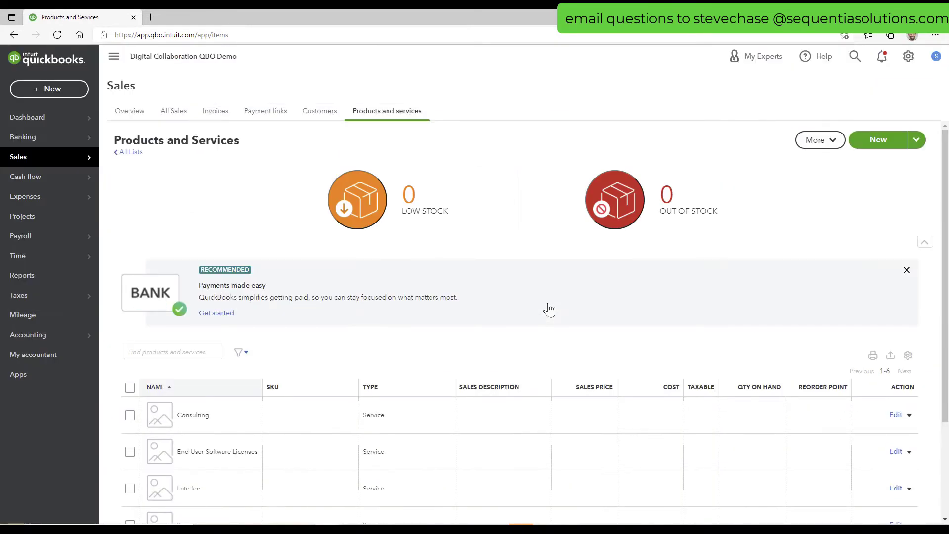
scroll(548, 309, down, 3)
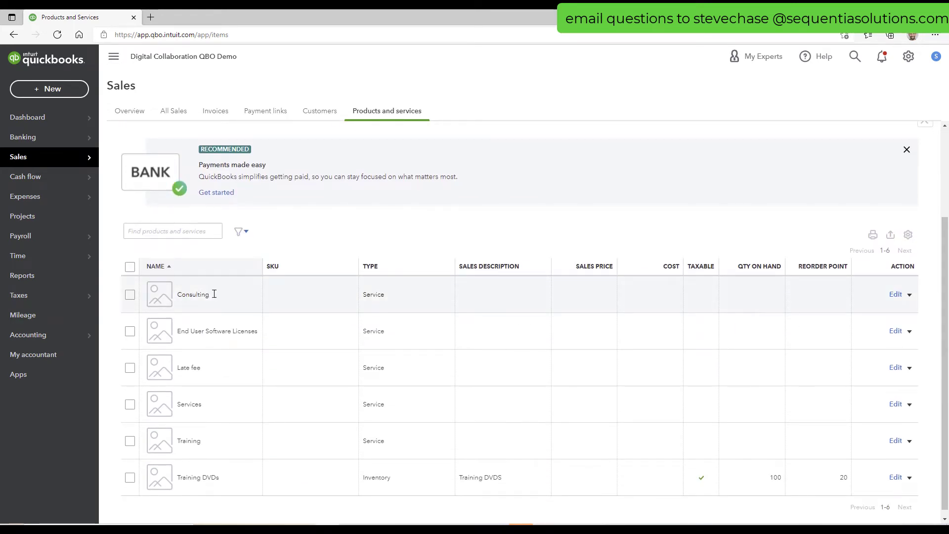
click(896, 295)
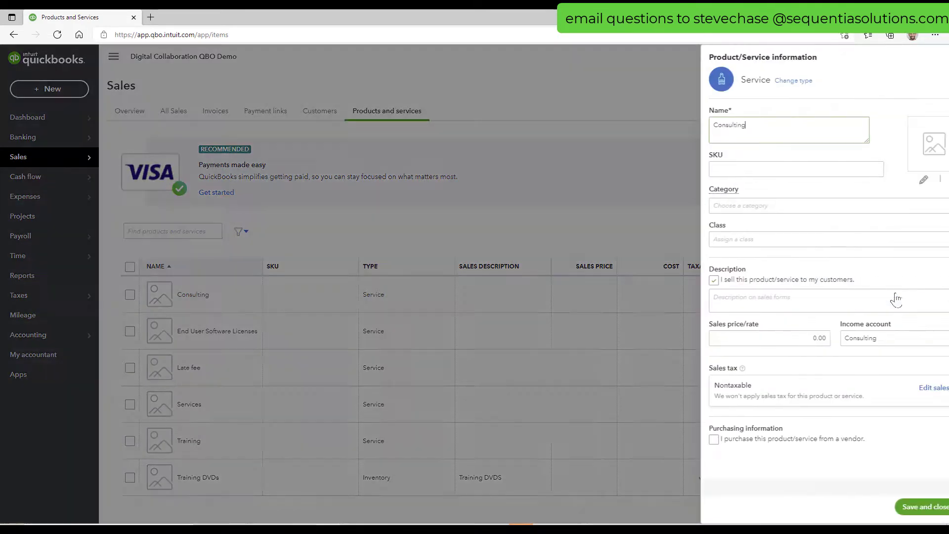
click(929, 206)
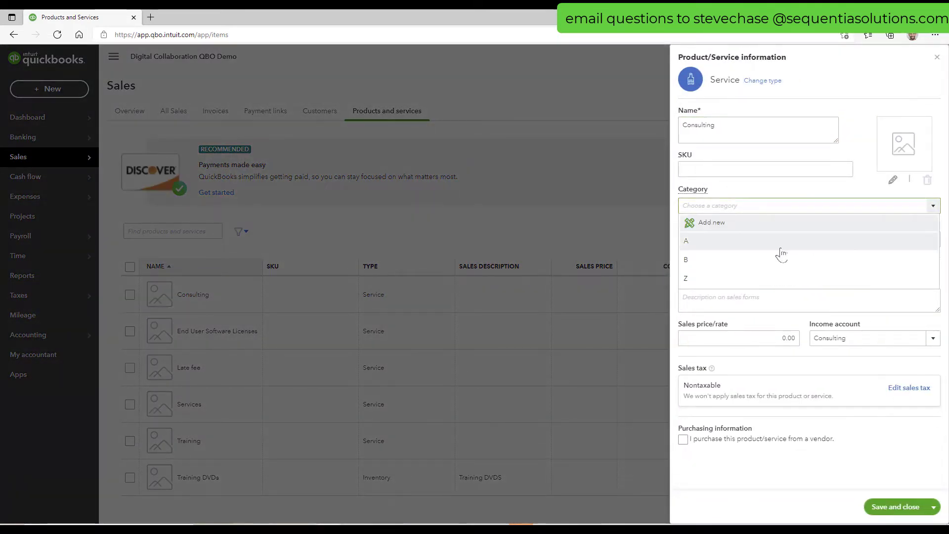
click(780, 247)
click(887, 509)
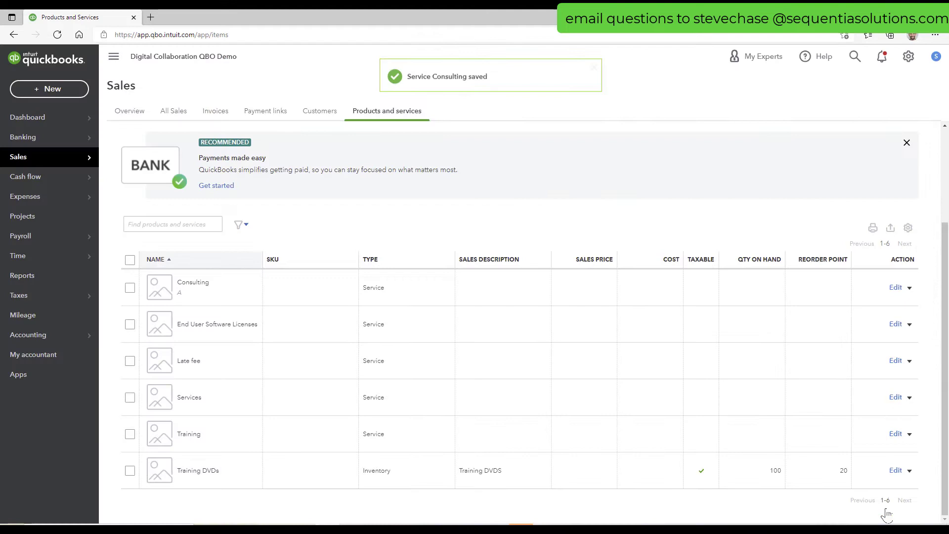
triple_click(178, 294)
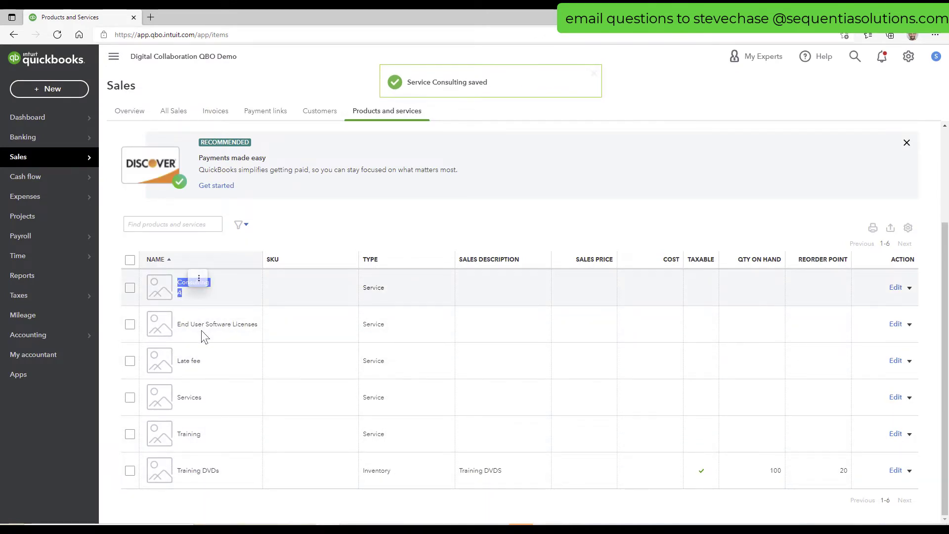
Step: Assign End User Software Licenses to category B and save
click(896, 324)
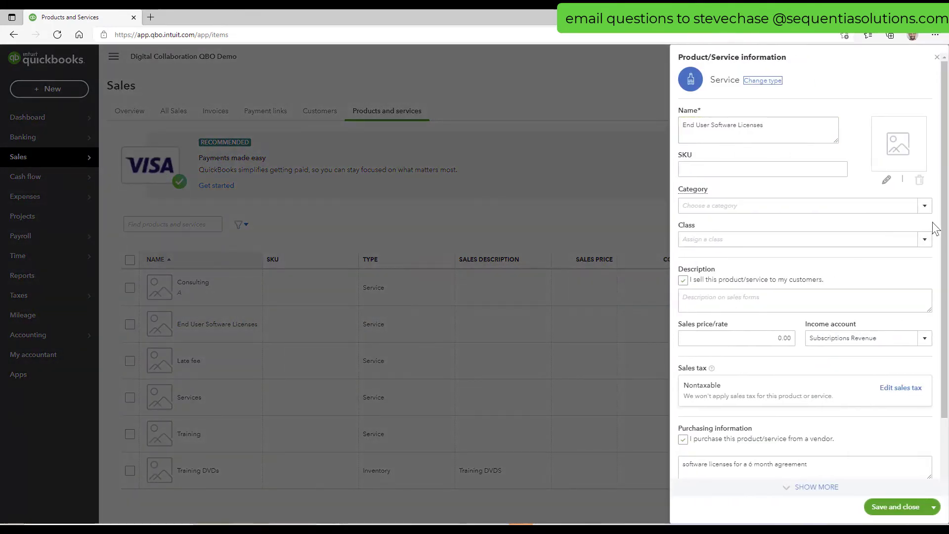
click(924, 205)
click(811, 258)
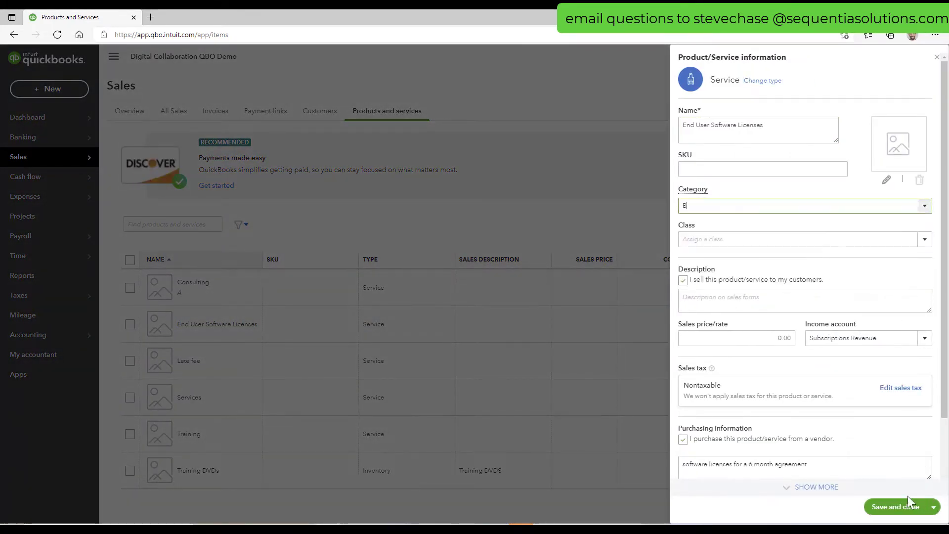
click(895, 507)
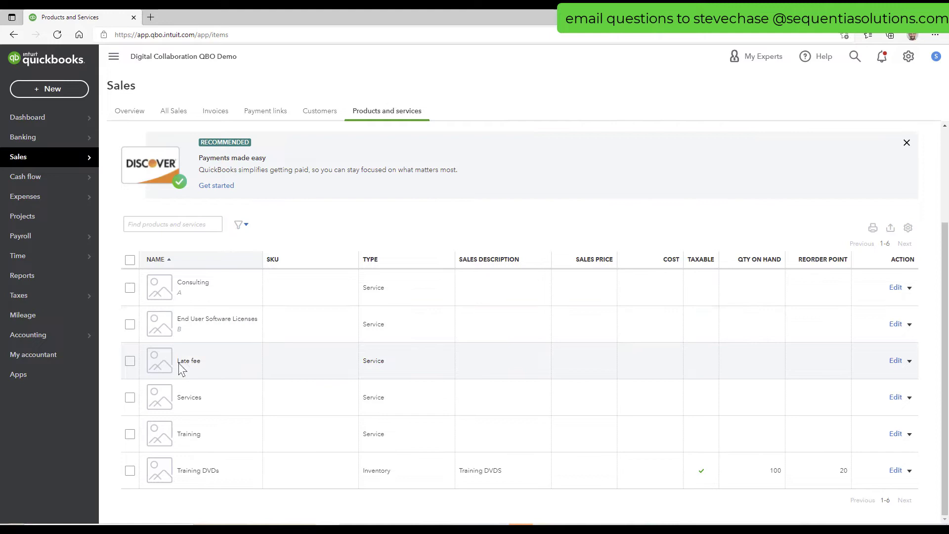
drag(192, 363, 203, 362)
click(197, 361)
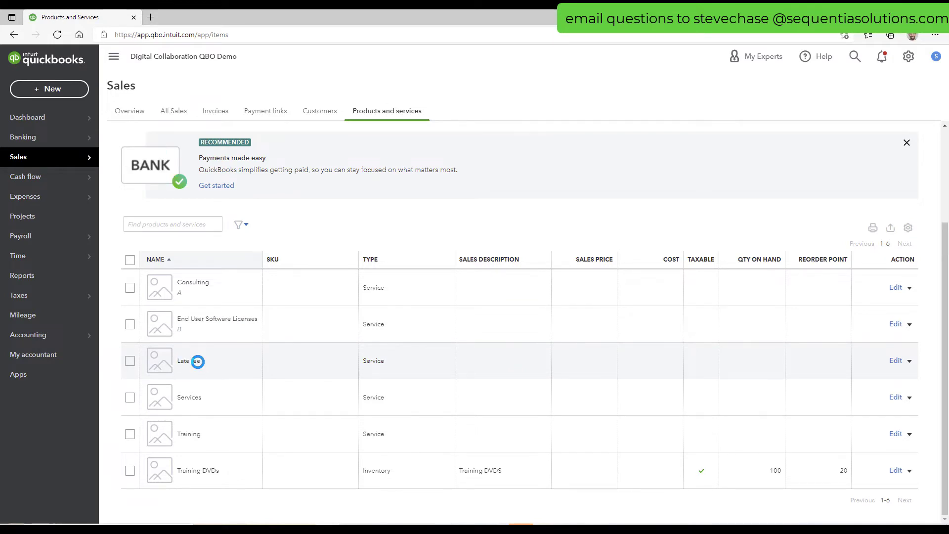
click(909, 360)
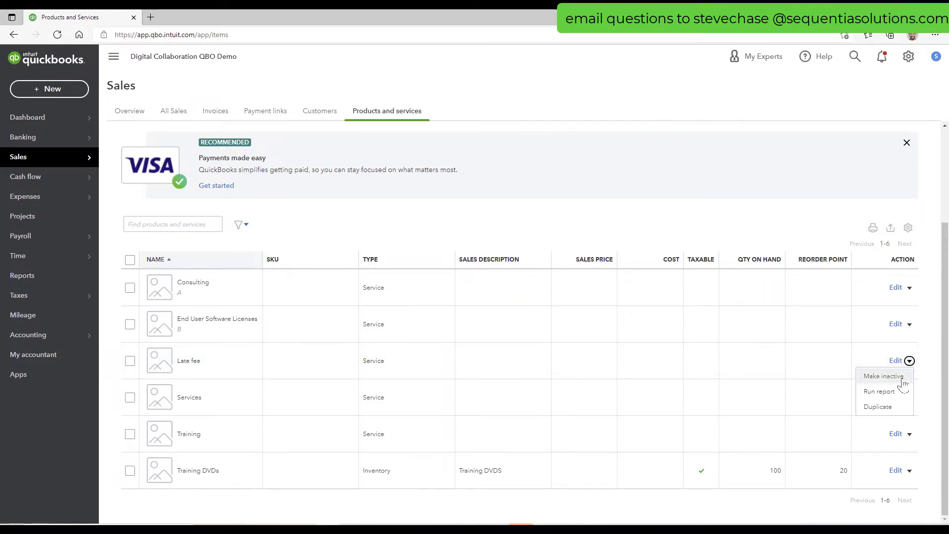
click(889, 376)
click(534, 299)
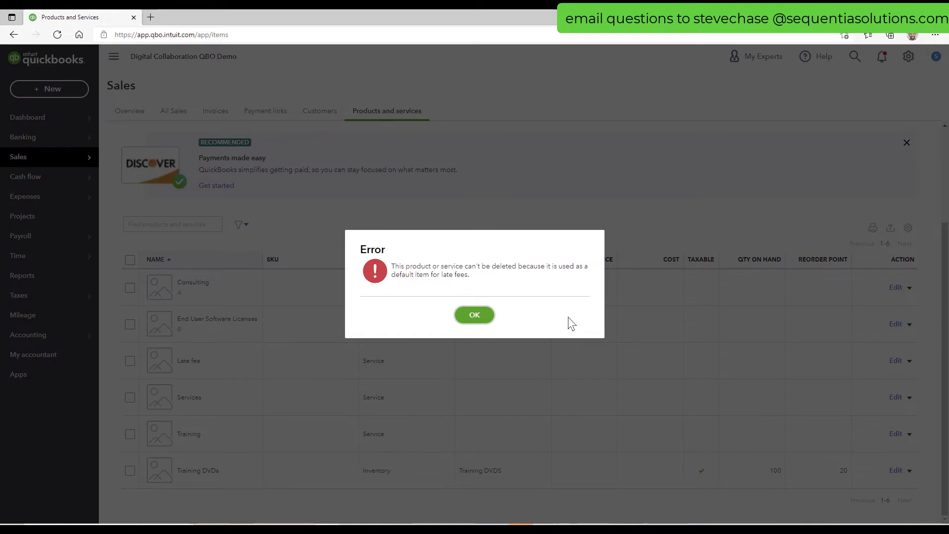
click(487, 317)
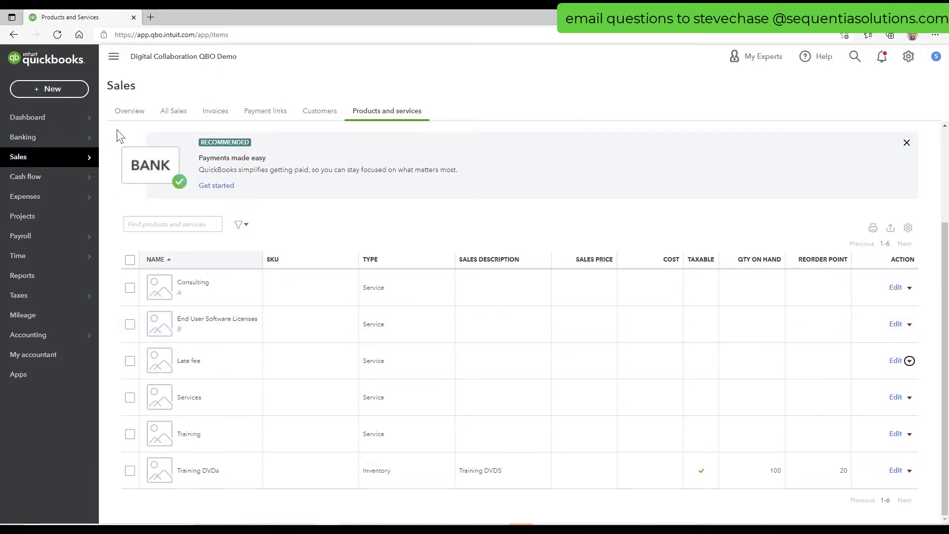
click(50, 89)
click(46, 155)
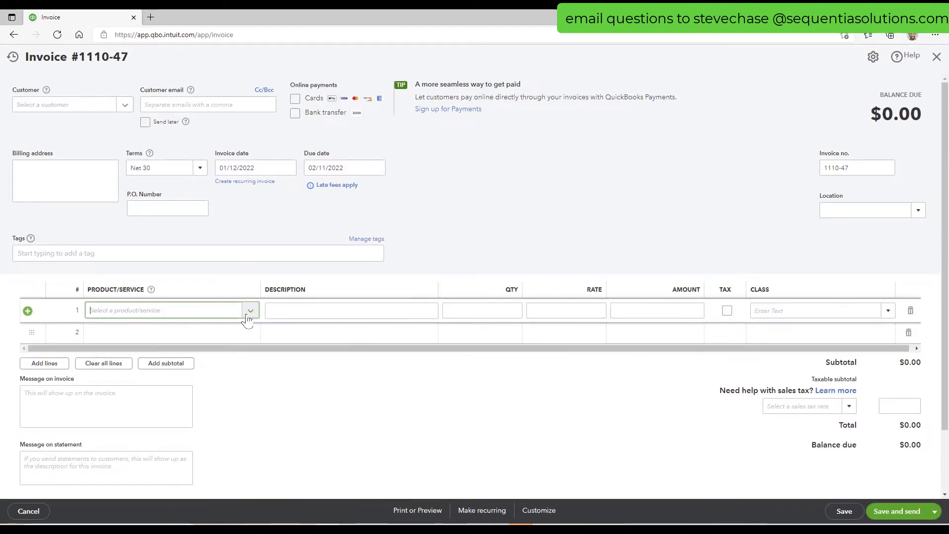
click(249, 310)
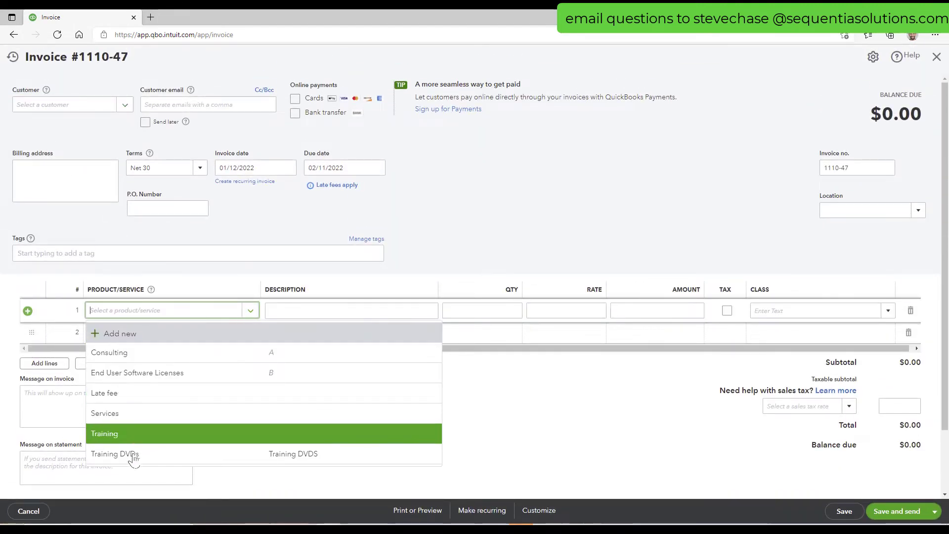
click(937, 58)
Step: Leave the invoice unsaved and put Late fee in category Z
click(530, 298)
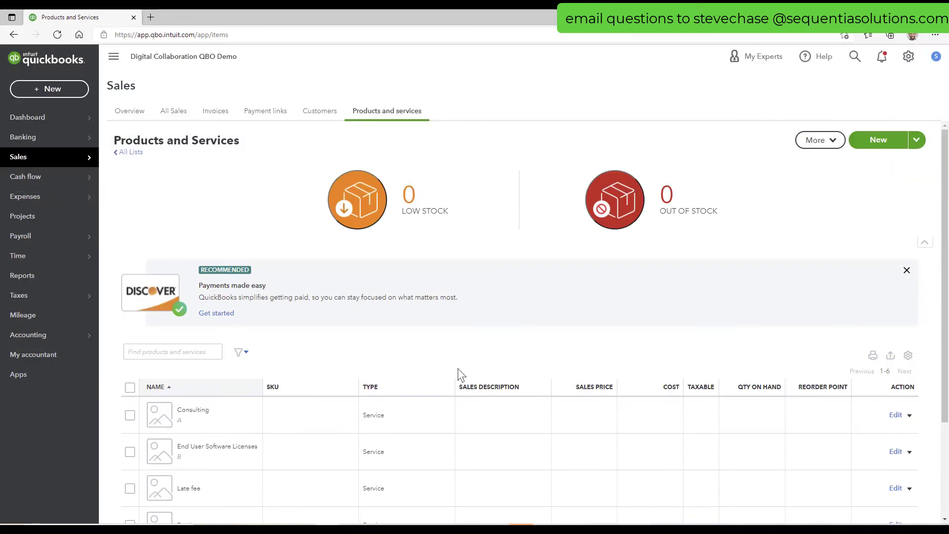
scroll(457, 368, down, 3)
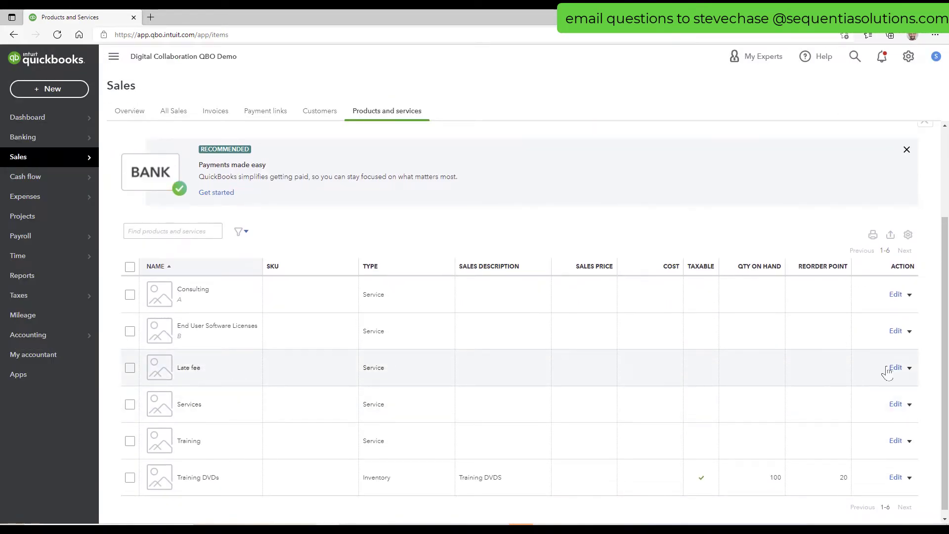
click(909, 369)
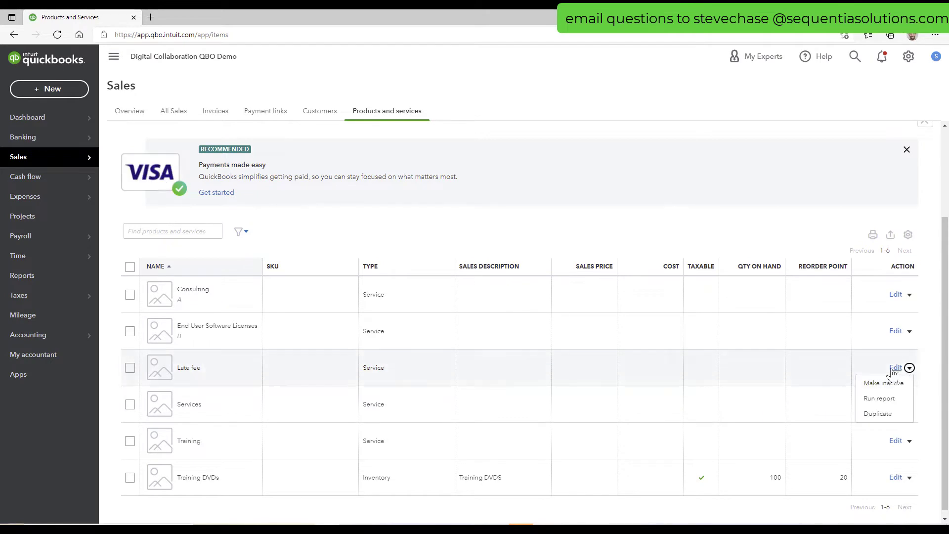
click(894, 369)
click(932, 206)
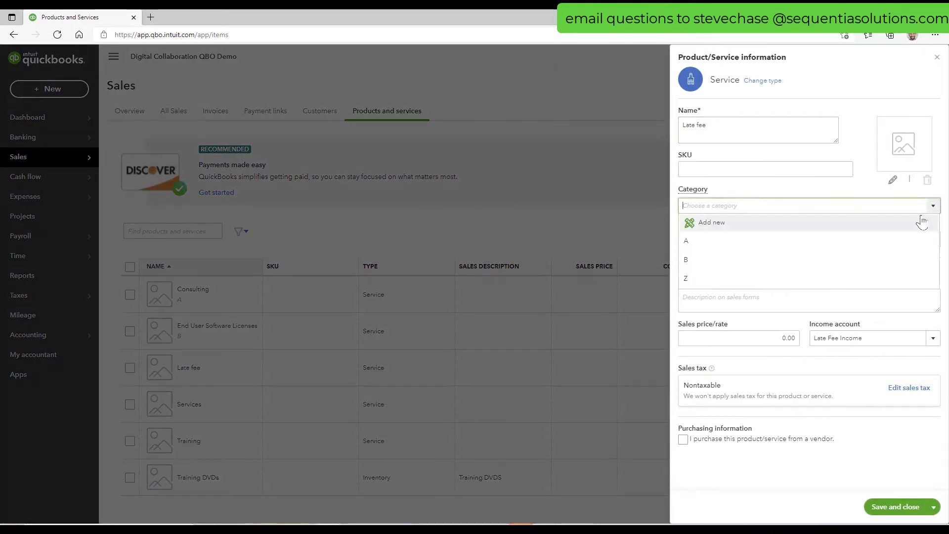
click(806, 278)
click(887, 506)
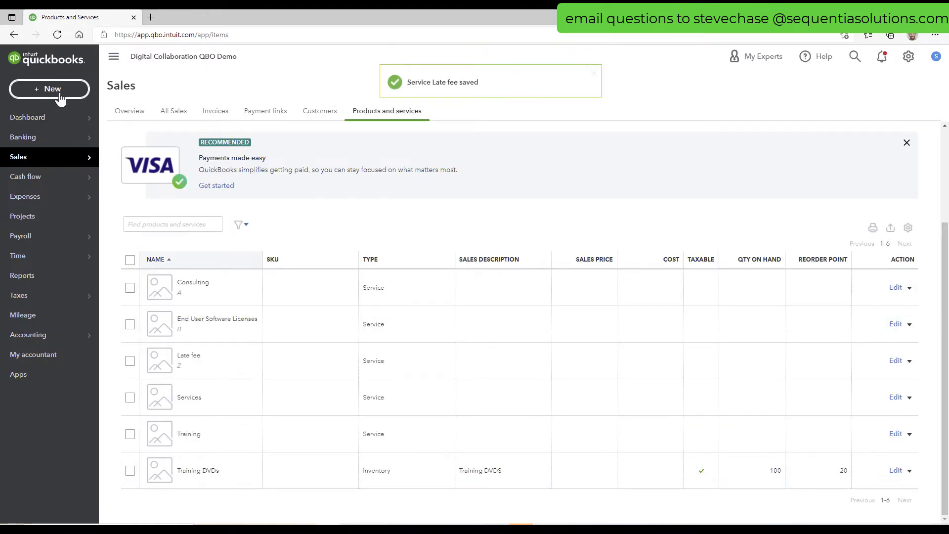
Step: Put the Services item in category A and save
click(52, 89)
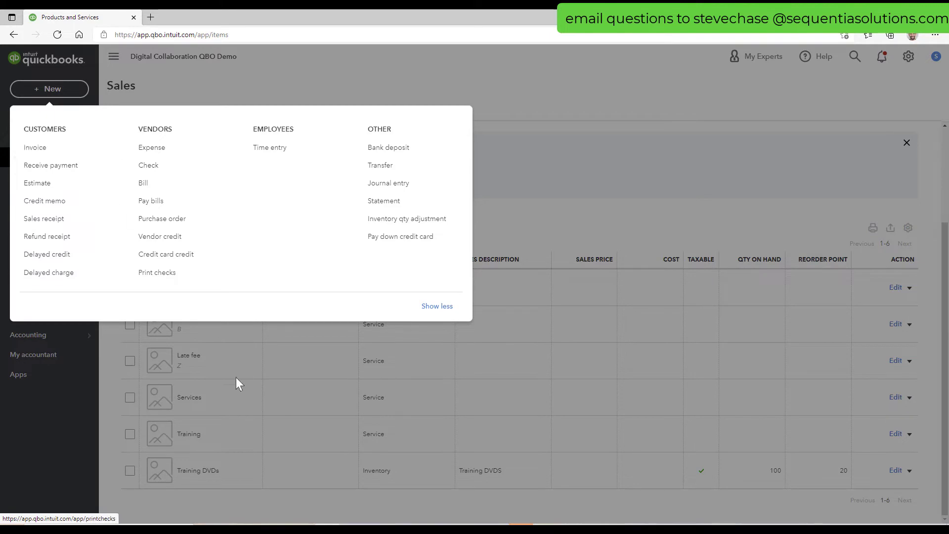
click(289, 407)
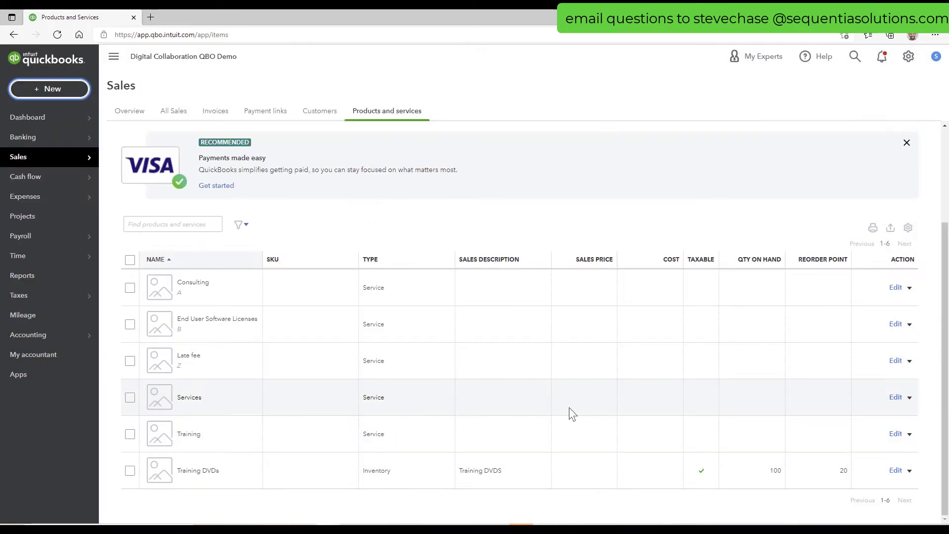
click(893, 401)
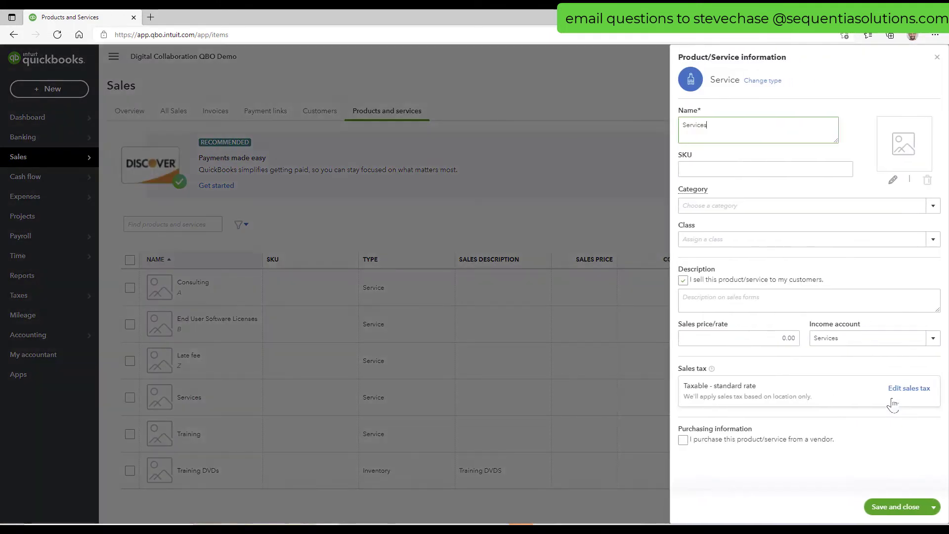
click(932, 206)
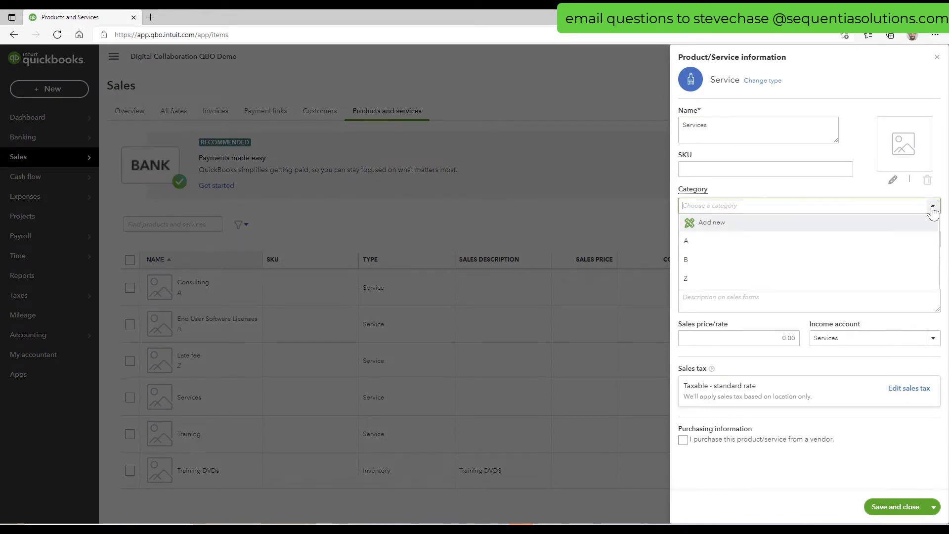
click(858, 243)
click(897, 508)
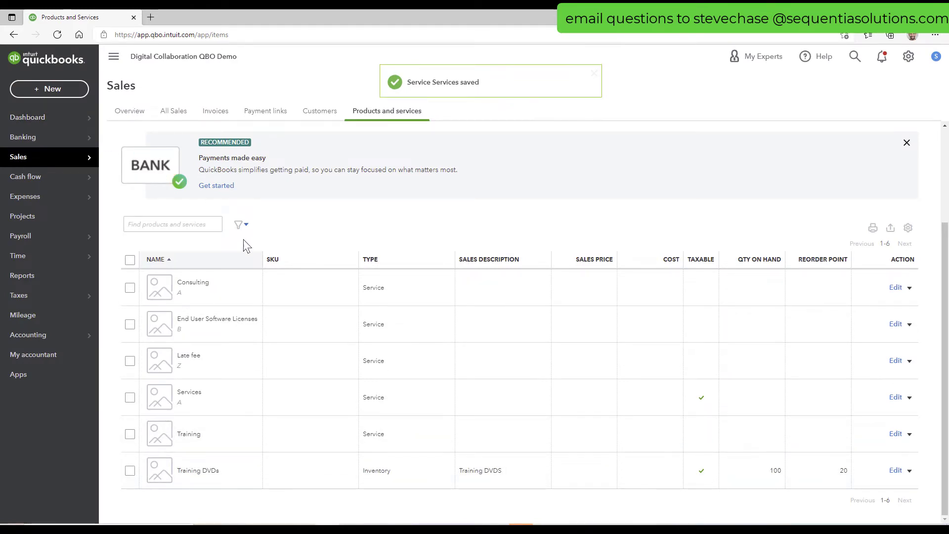
Step: Start a trial invoice to view line 1's products grouped by category, then discard it
click(59, 95)
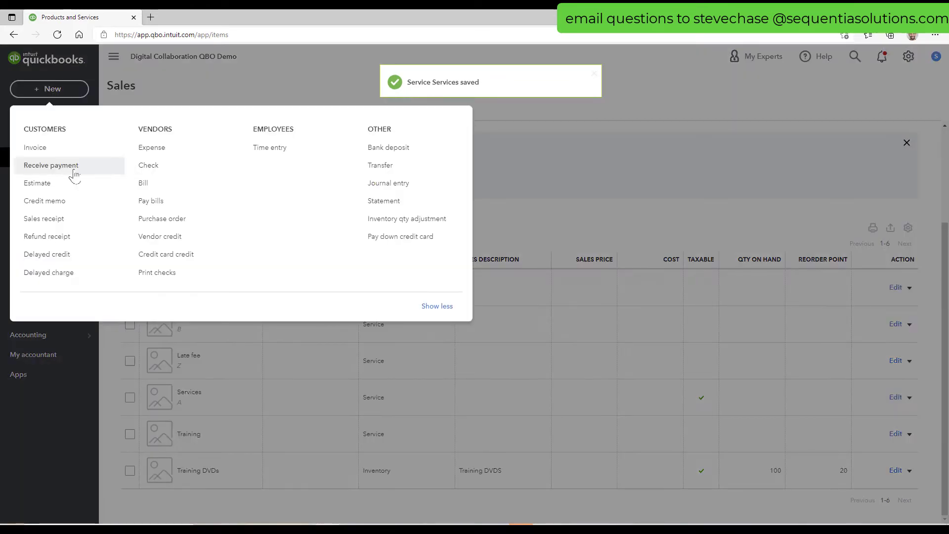
click(65, 150)
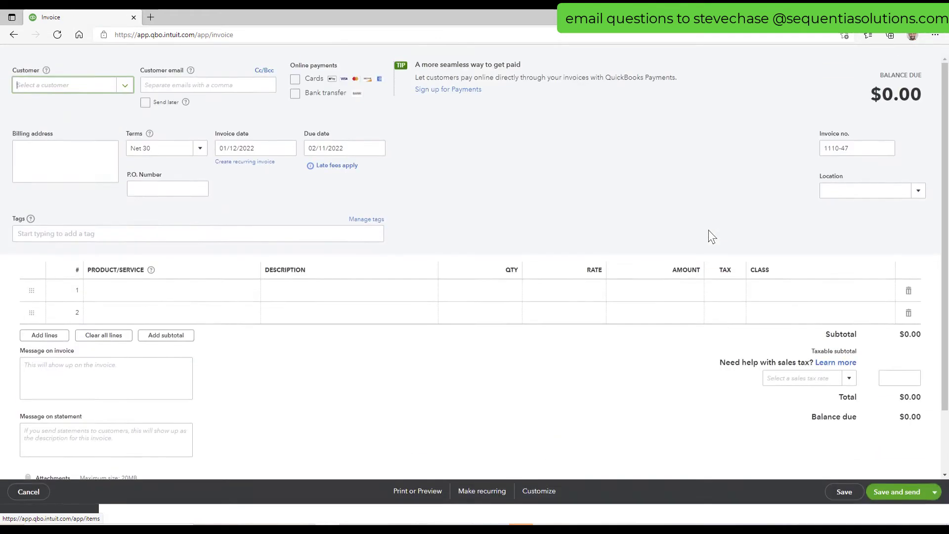
click(252, 316)
click(251, 311)
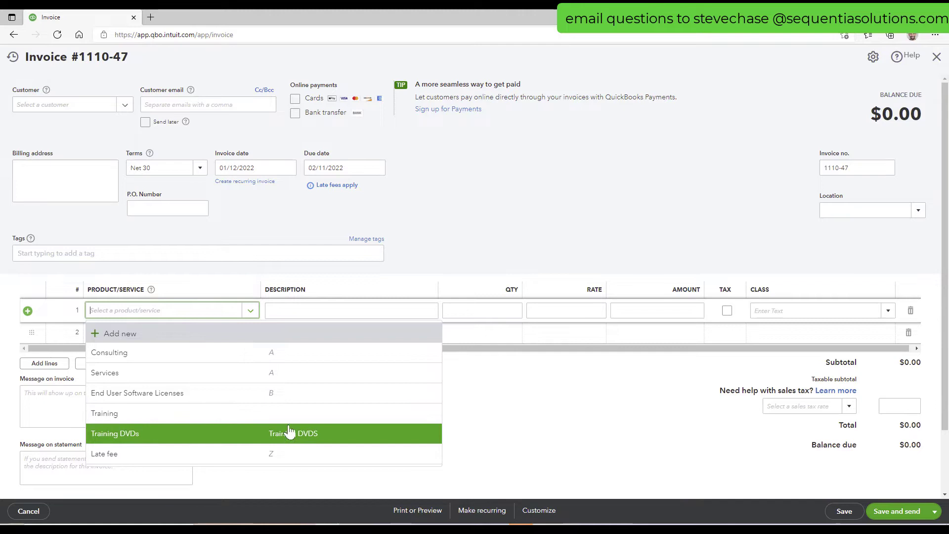
click(937, 57)
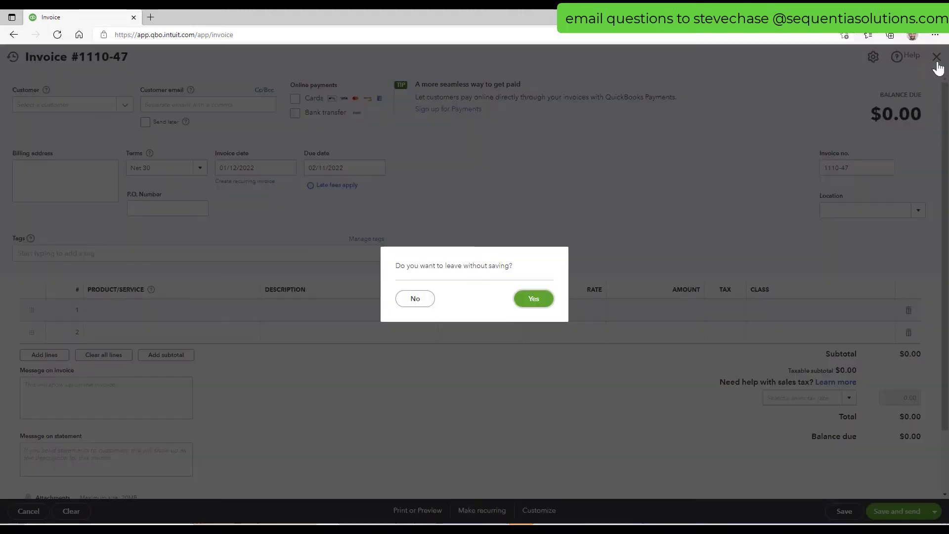
click(547, 303)
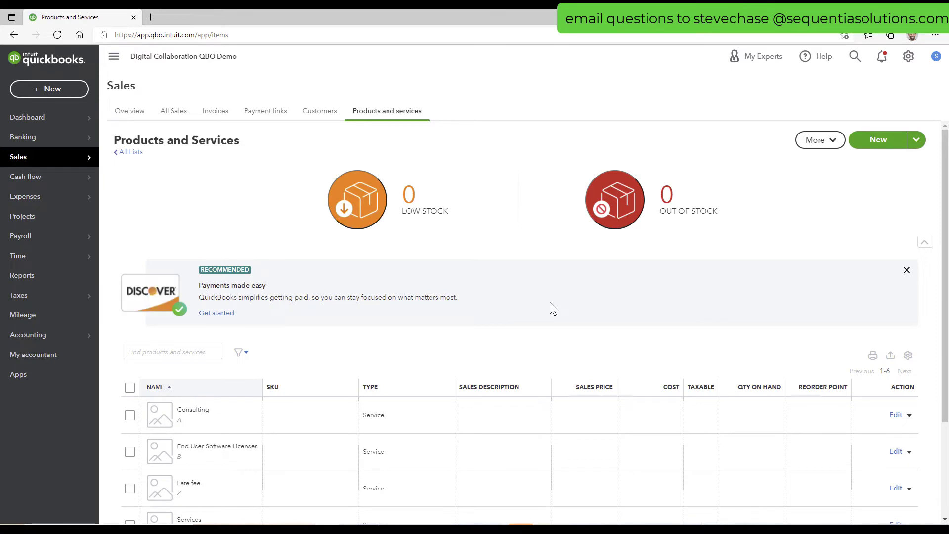
Step: Search Reports for 'sales by pro' and open Sales by Product/Service Summary
click(60, 278)
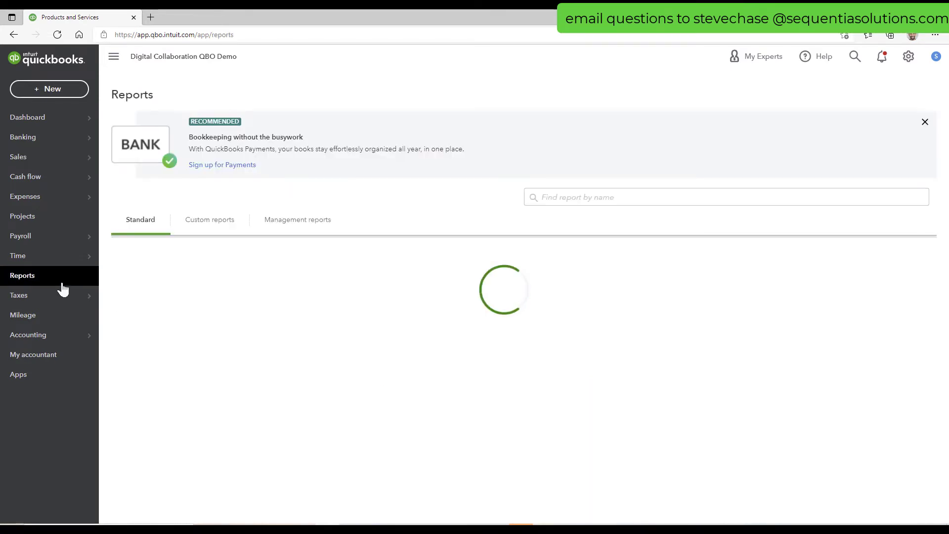
click(676, 191)
text(sale)
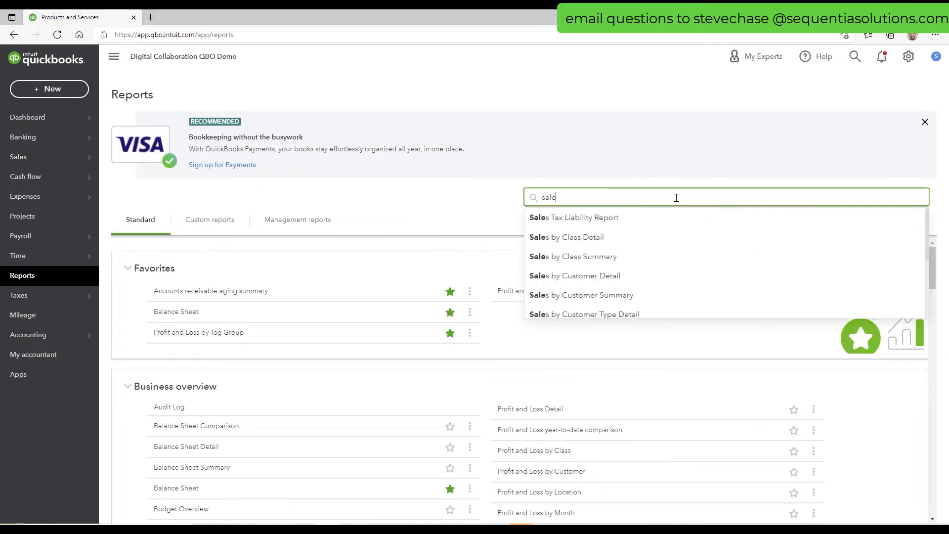
text(s)
text( by pro)
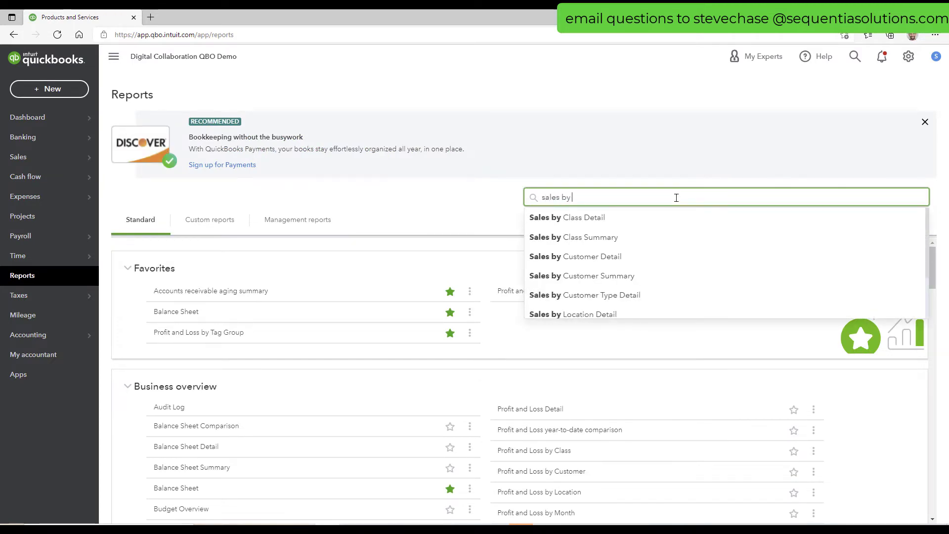
click(658, 247)
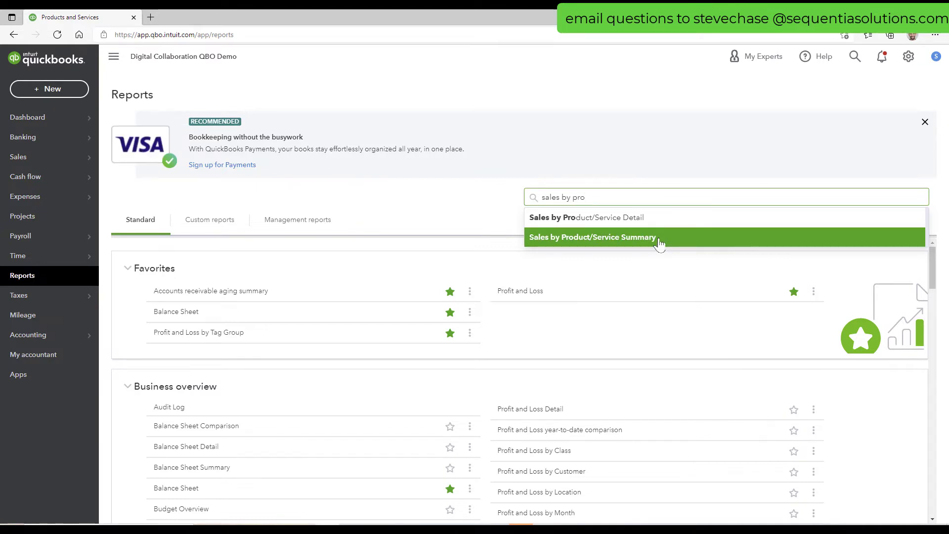
click(660, 244)
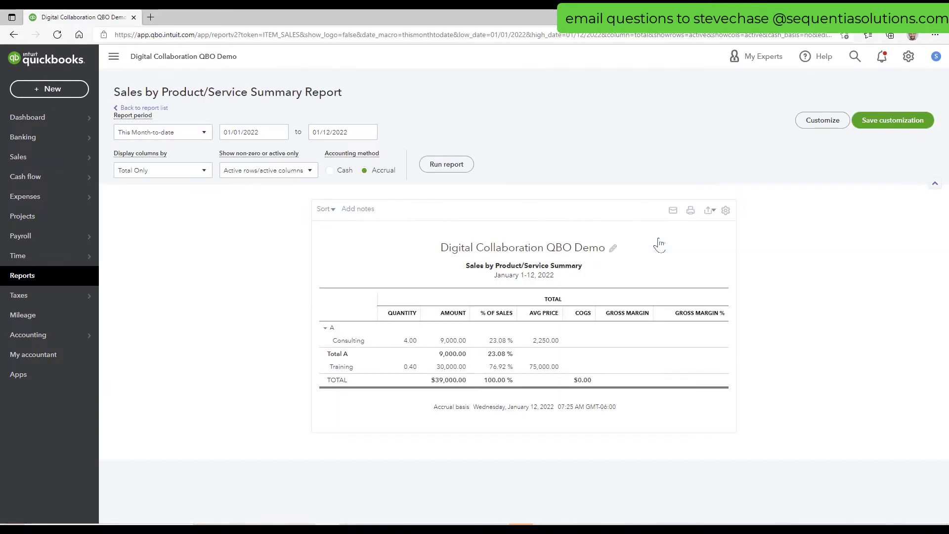
Step: Run the report for Last Year (2021), showing Total A of 258,115.00
click(169, 134)
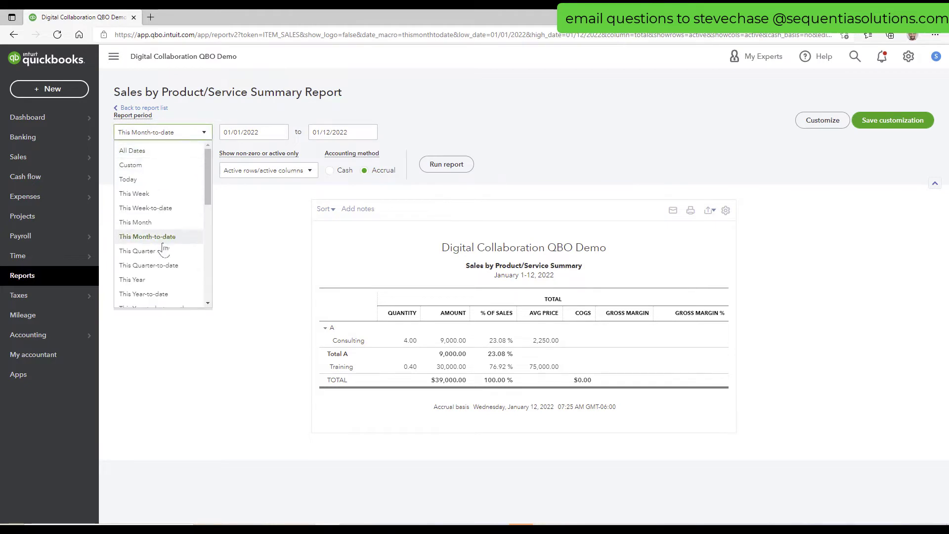
scroll(166, 249, down, 1)
scroll(160, 291, down, 2)
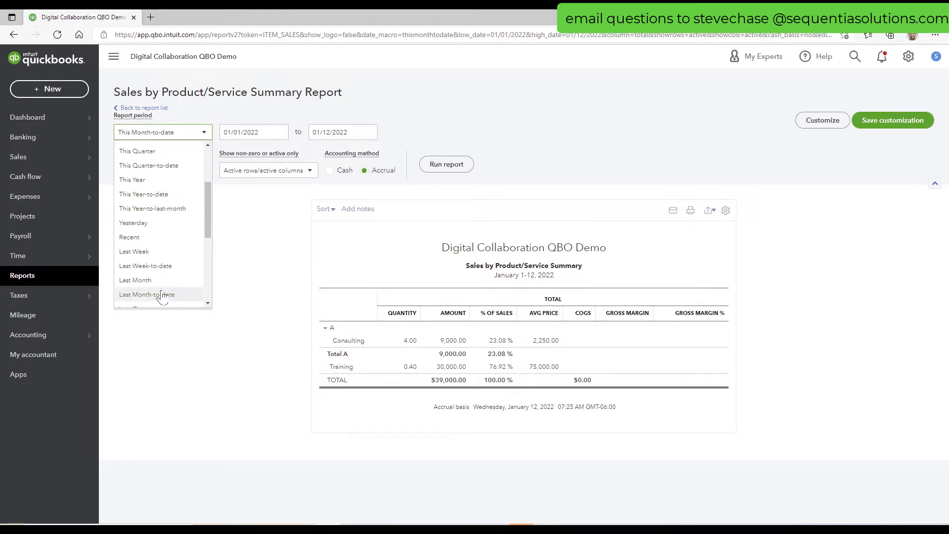
click(149, 287)
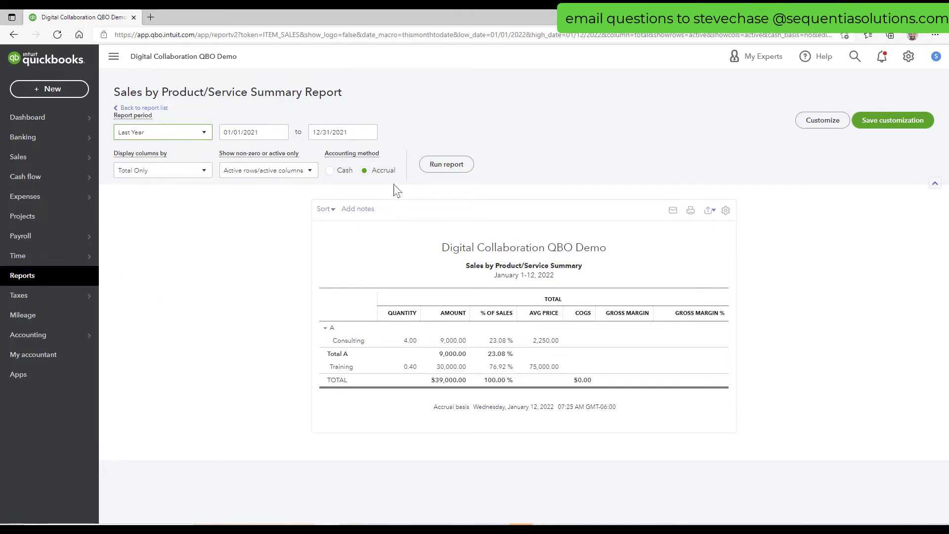
click(437, 169)
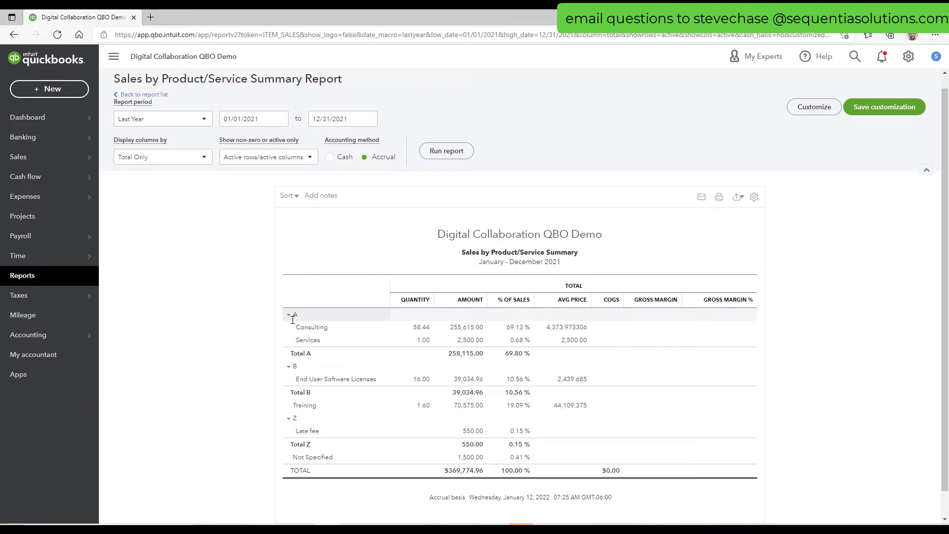
drag(359, 353, 483, 359)
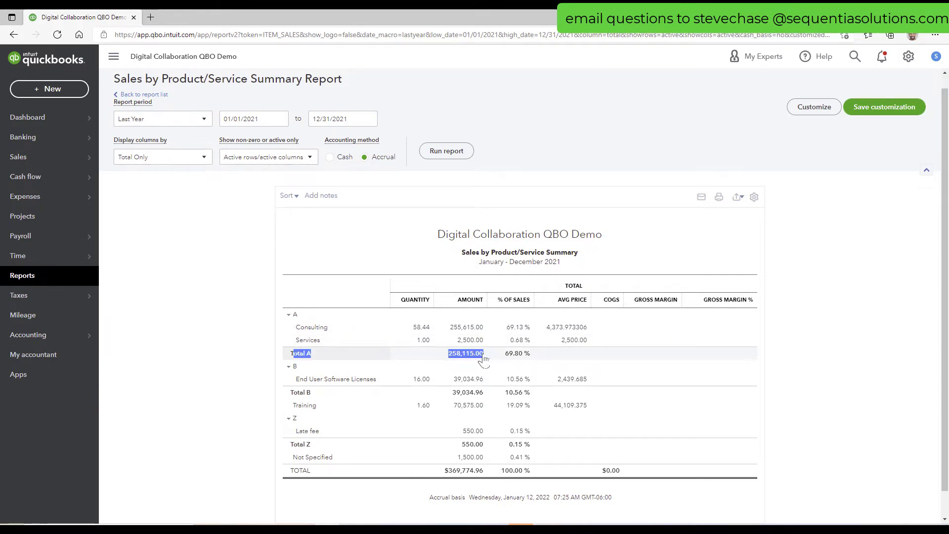
drag(469, 359, 340, 348)
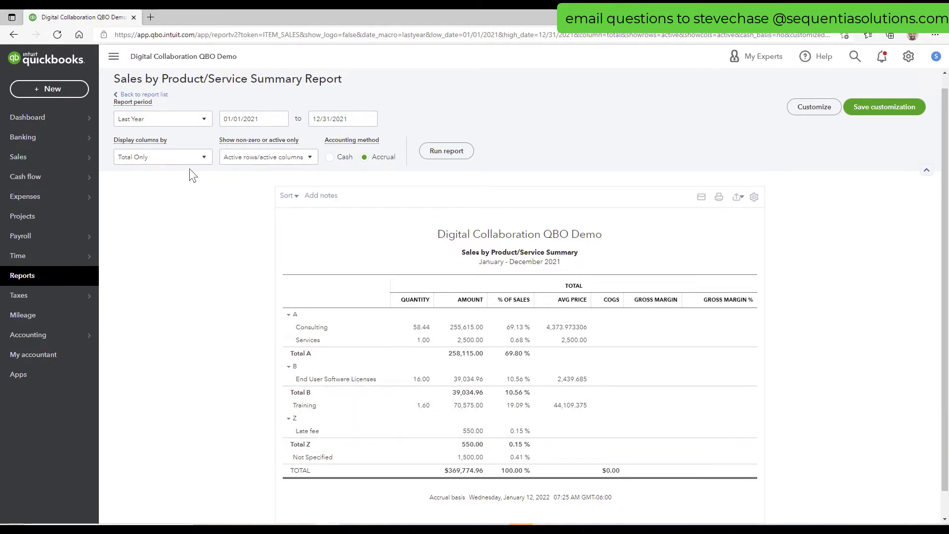
Step: Rerun the sales summary with the report period set to All Dates
click(193, 129)
scroll(205, 195, up, 3)
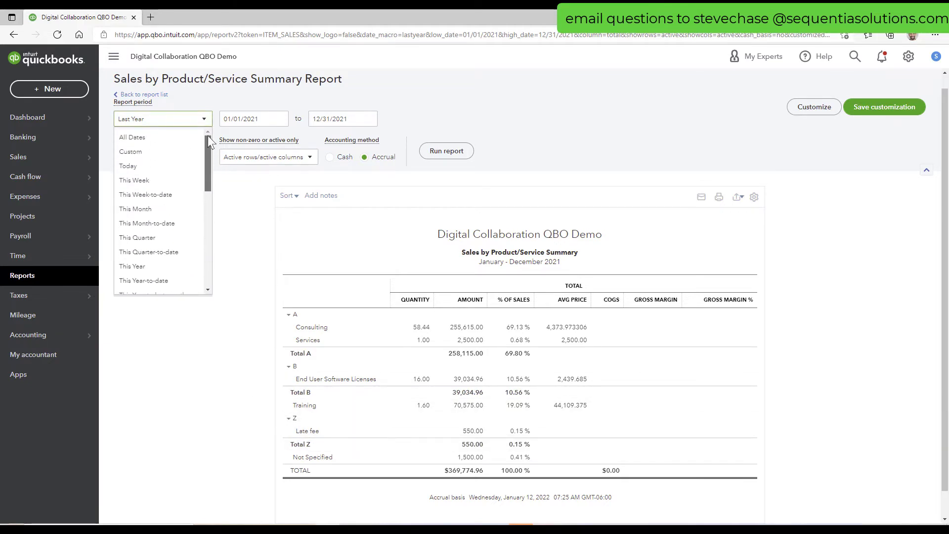
click(206, 137)
click(434, 153)
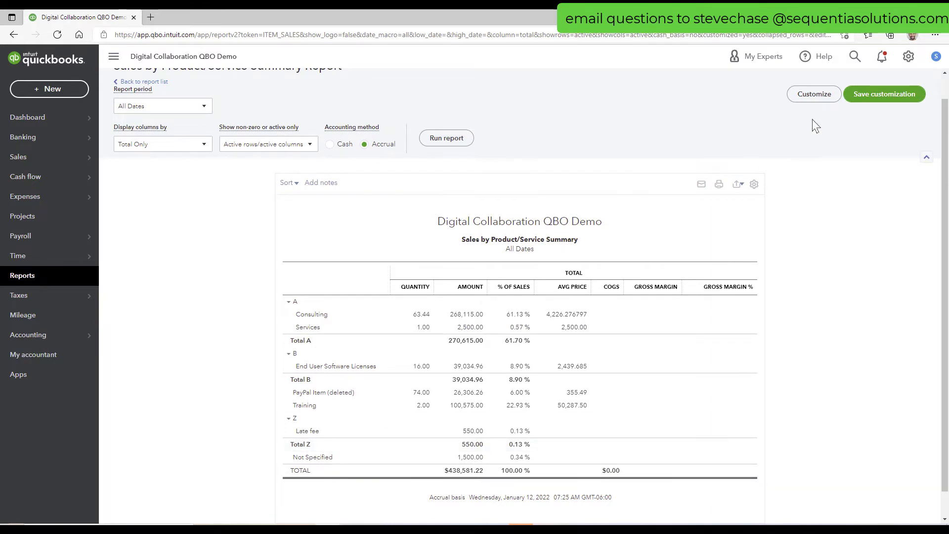
Step: In Products and Services, assign the Training service to category B and save
click(906, 58)
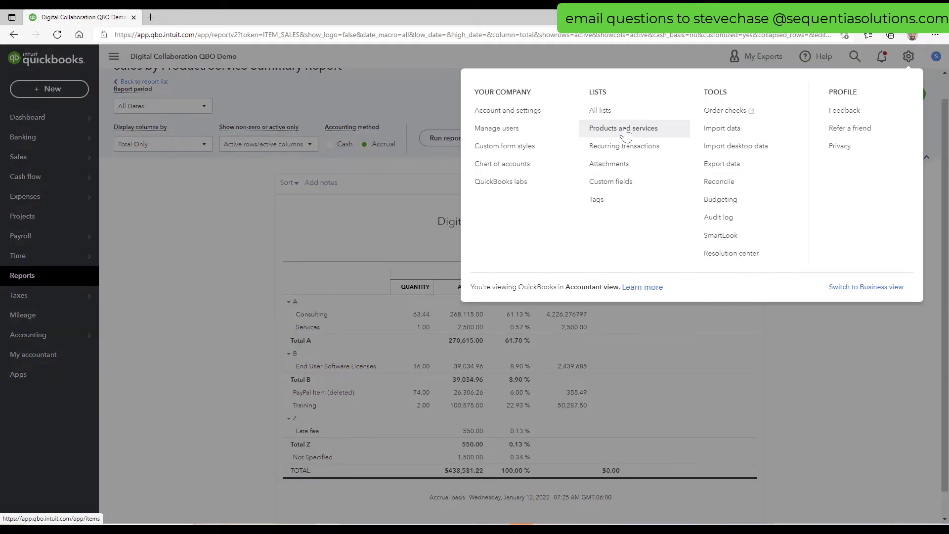
click(621, 186)
scroll(538, 243, down, 3)
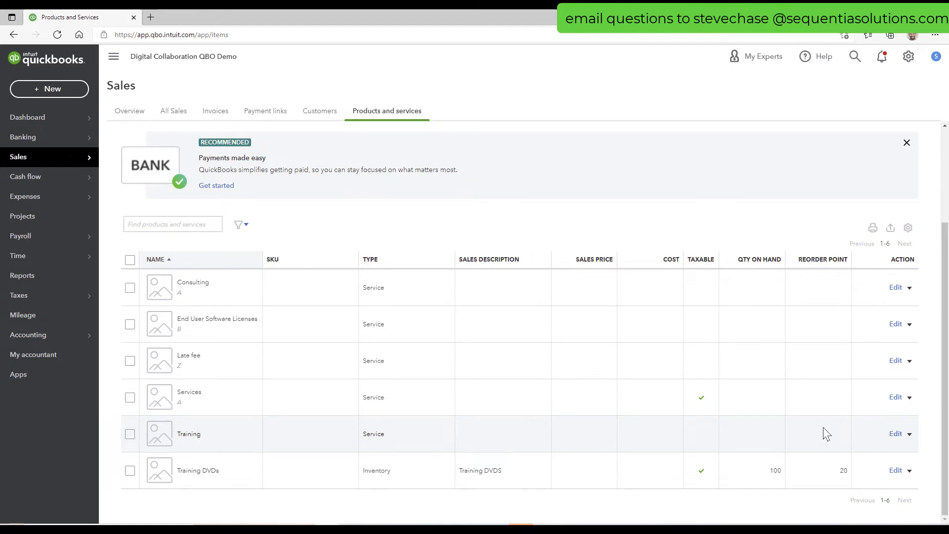
click(895, 434)
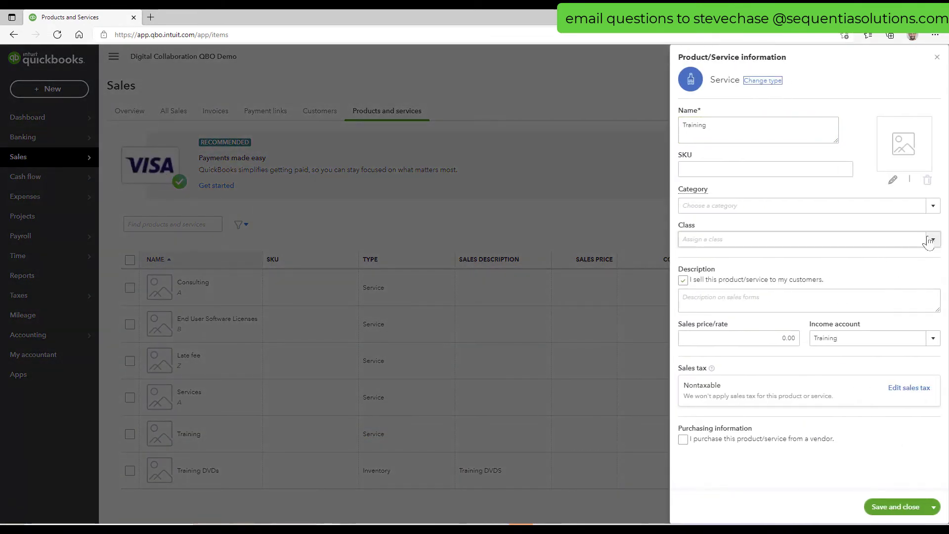
click(933, 205)
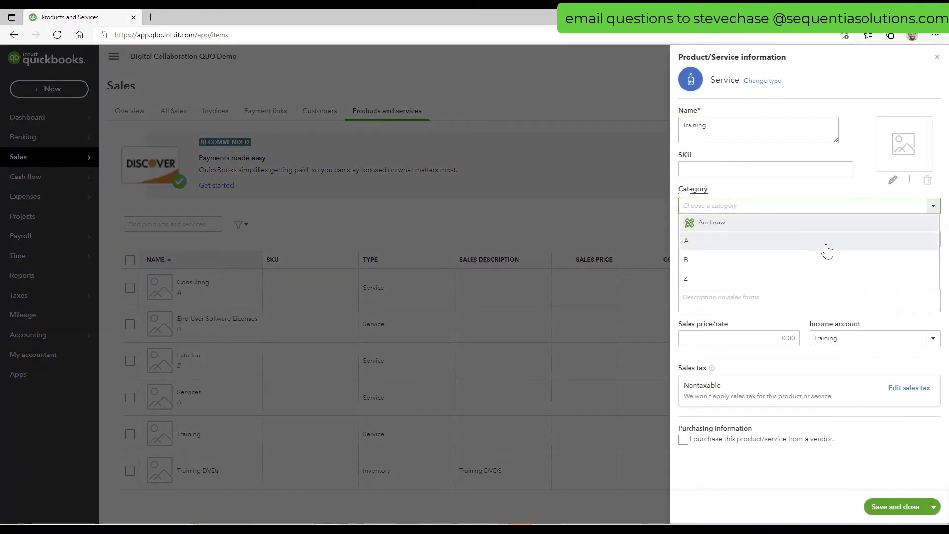
click(818, 260)
click(882, 511)
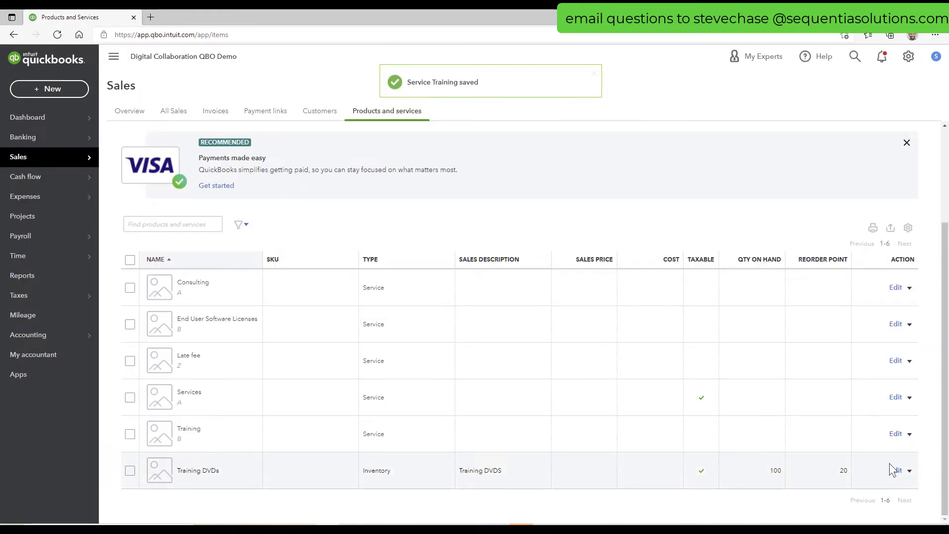
scroll(872, 415, up, 3)
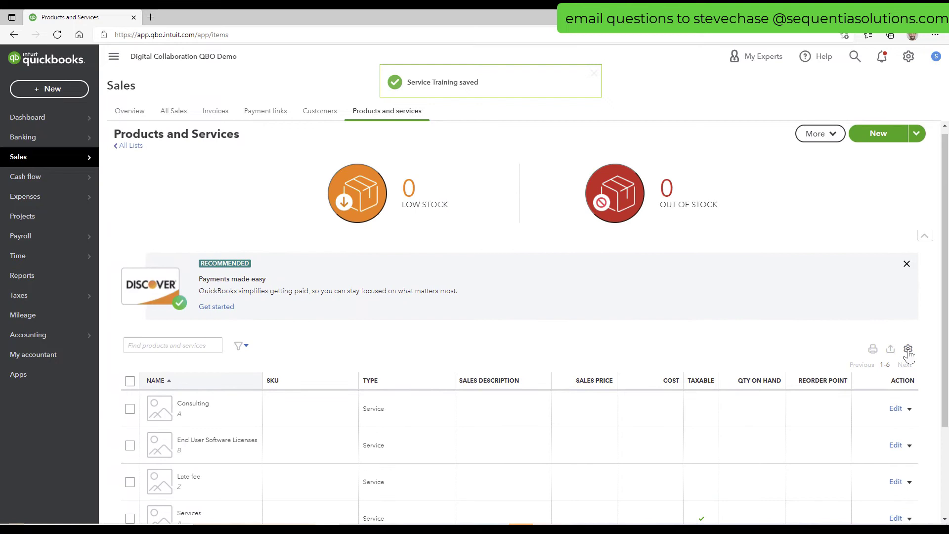
Step: Turn on Group by category, add Income account and Expense account columns, and widen Income account
click(908, 349)
scroll(901, 385, down, 3)
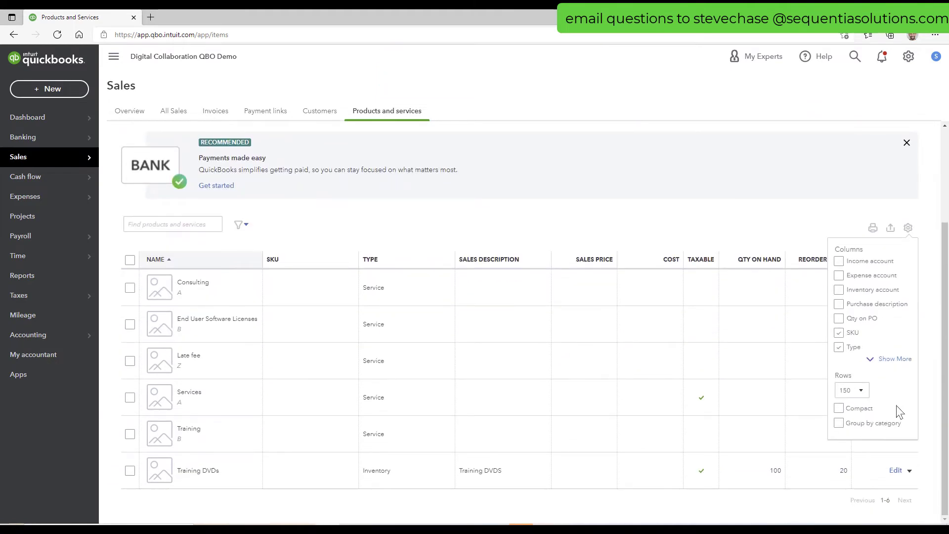
click(839, 424)
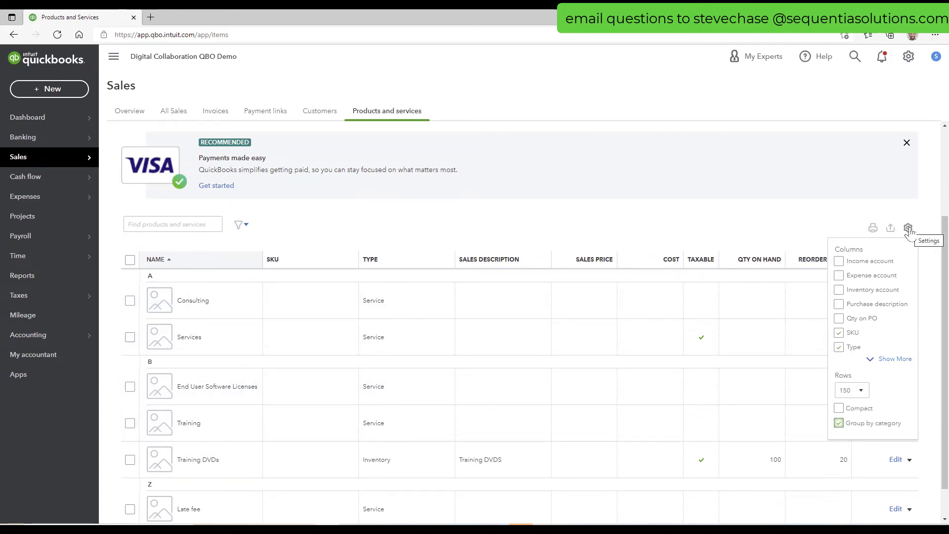
click(839, 262)
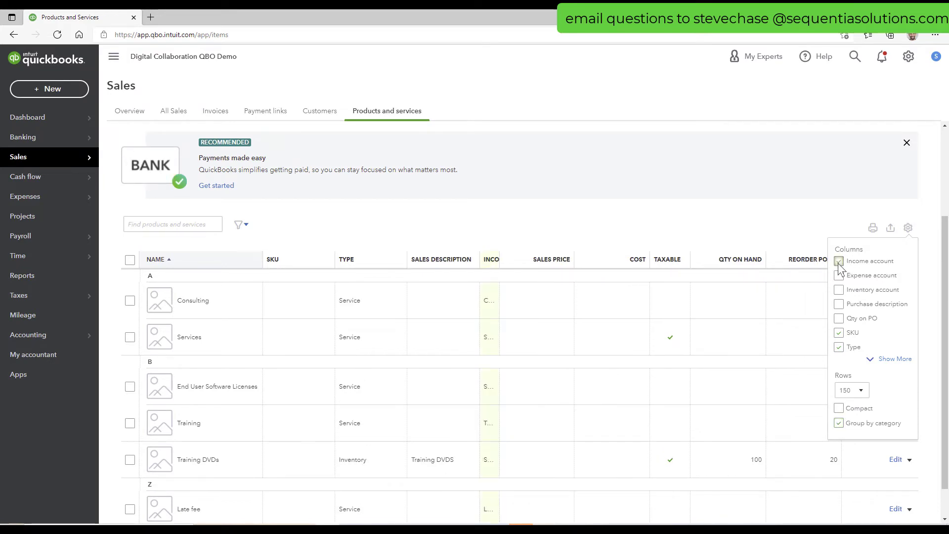
click(840, 277)
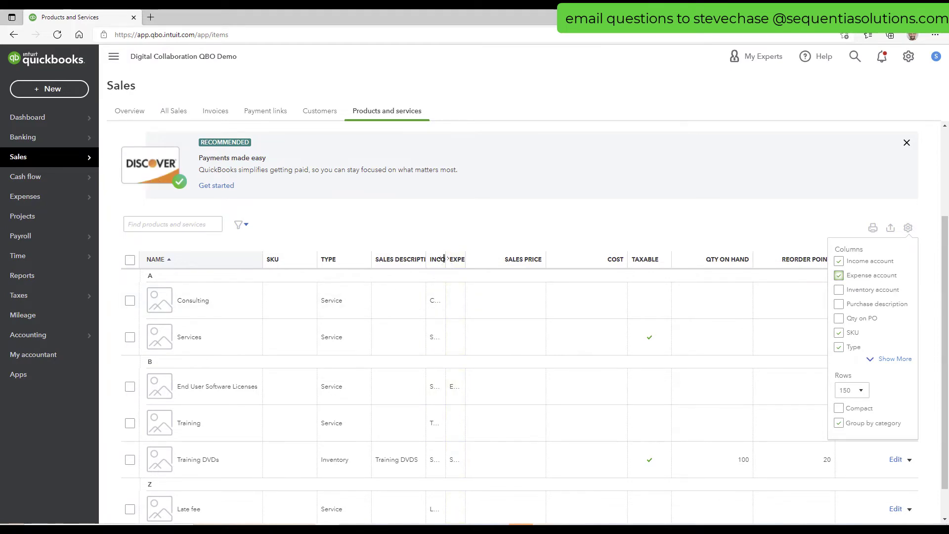
drag(446, 259, 668, 259)
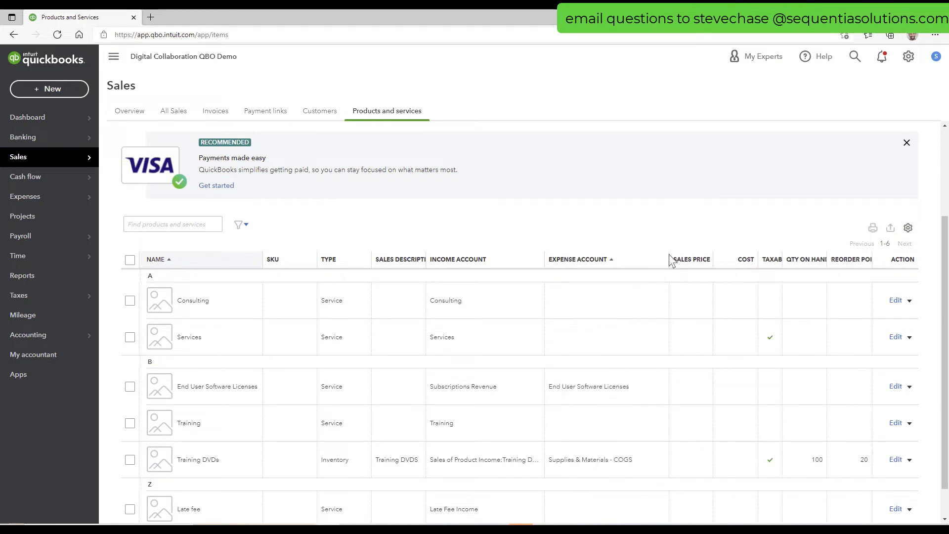
scroll(619, 362, down, 1)
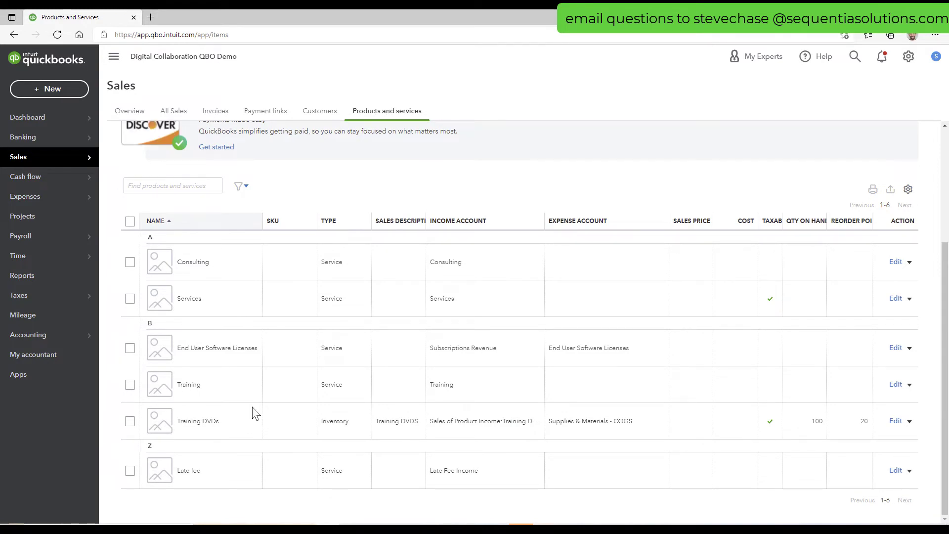
Step: Start a trial invoice to view products by category on line 1, then discard it unsaved
click(58, 92)
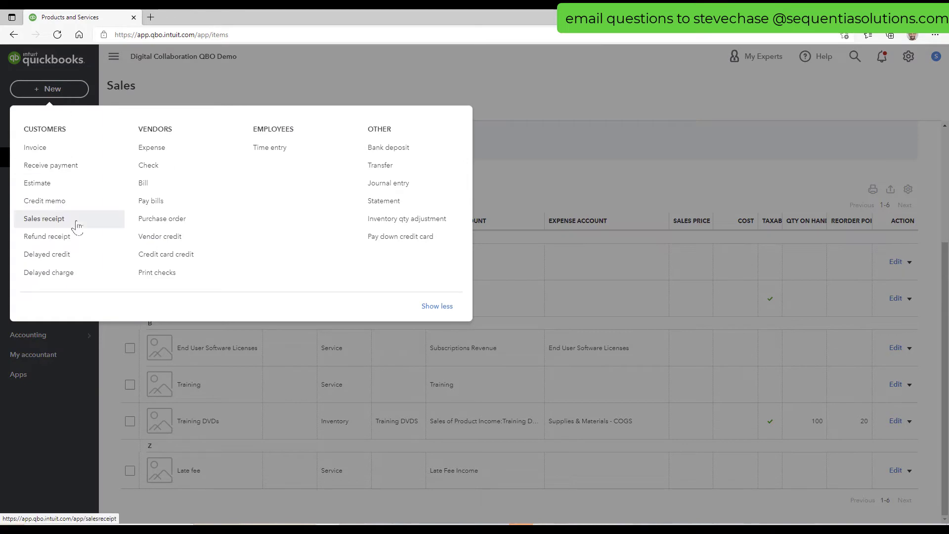
click(52, 147)
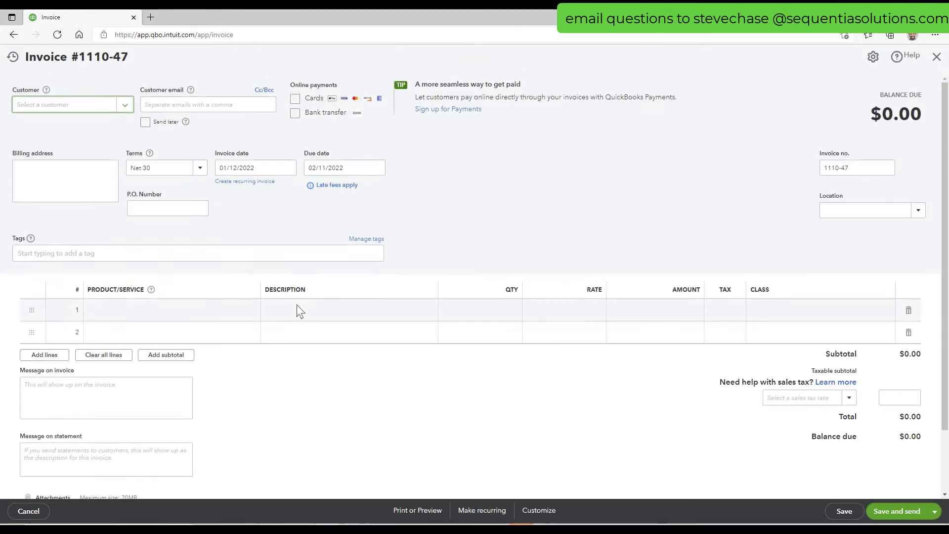
click(251, 311)
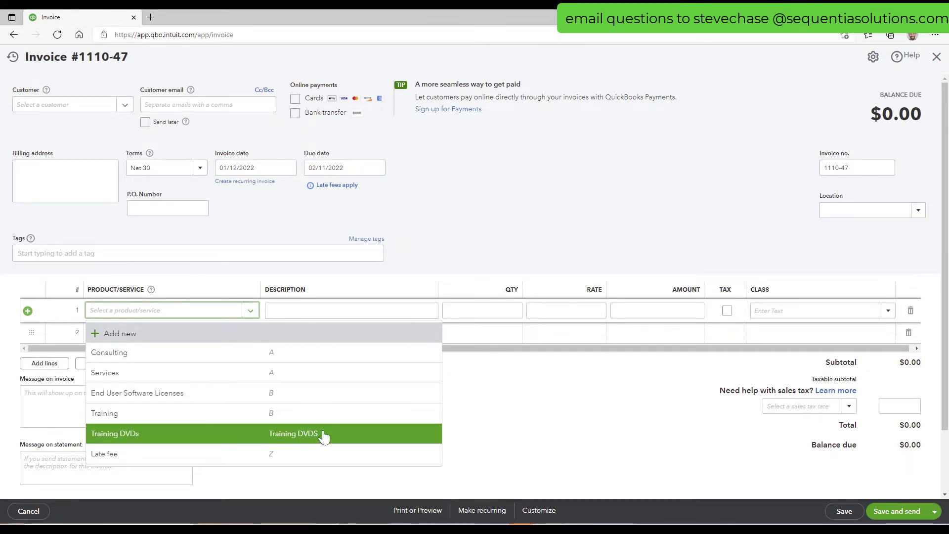
click(937, 57)
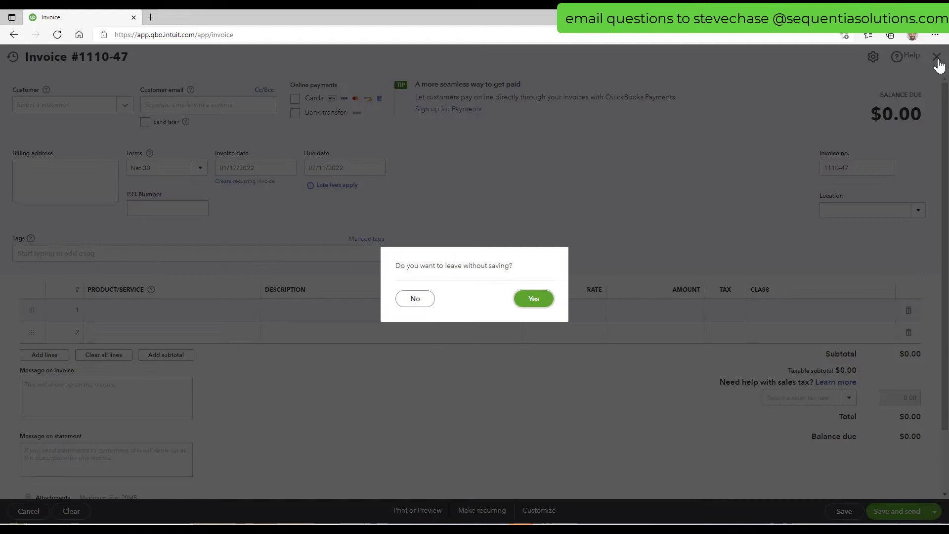
click(529, 305)
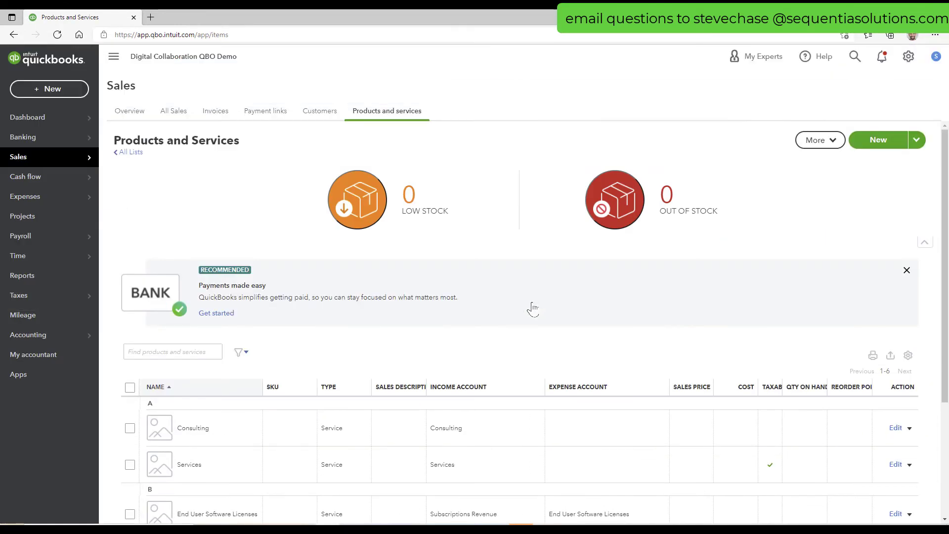
scroll(506, 343, down, 3)
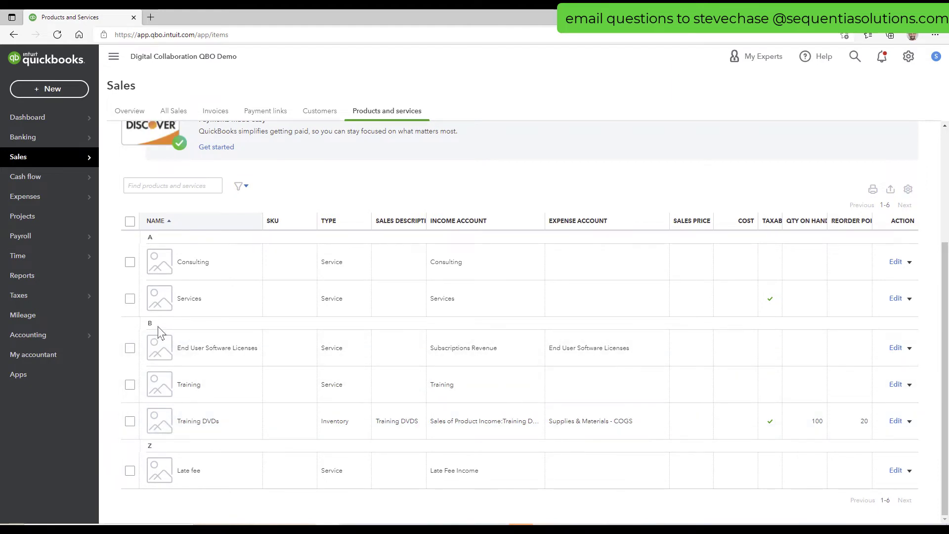
click(895, 421)
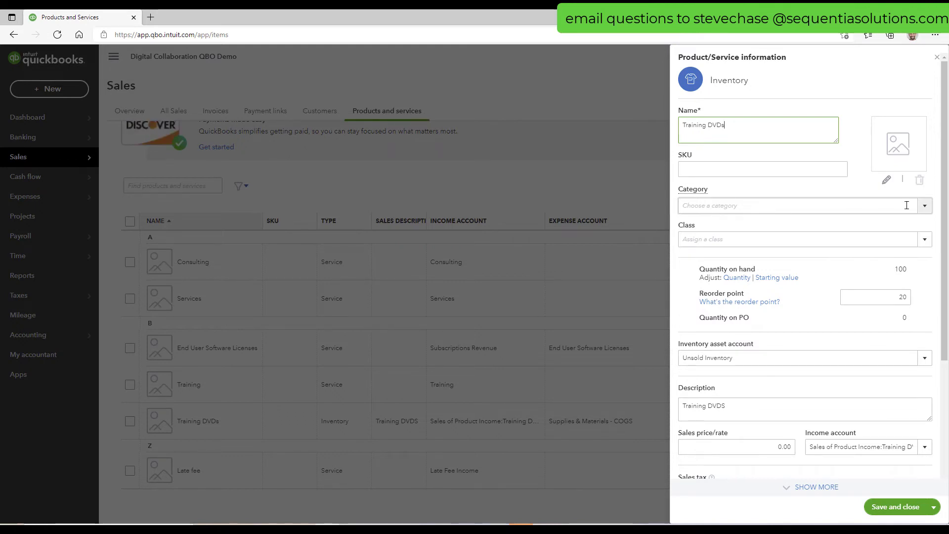
click(923, 210)
click(827, 241)
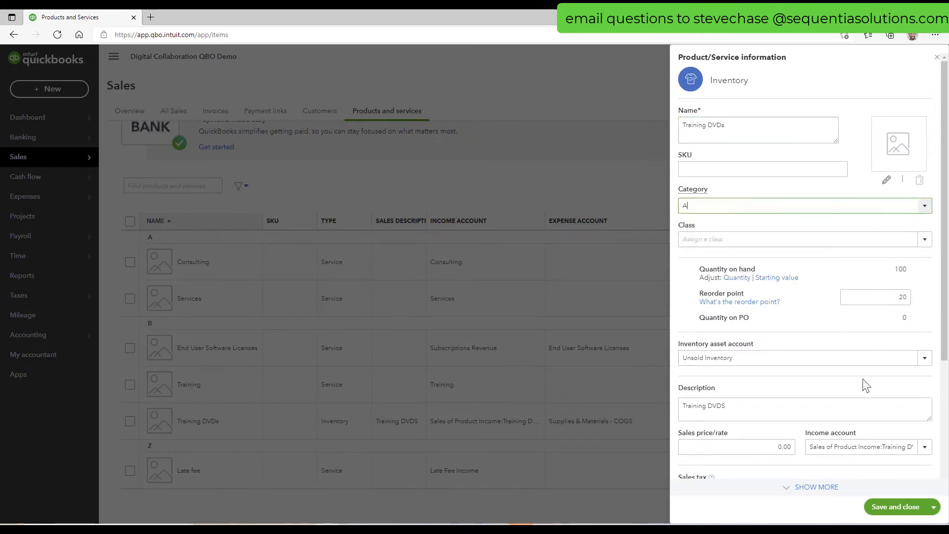
click(888, 509)
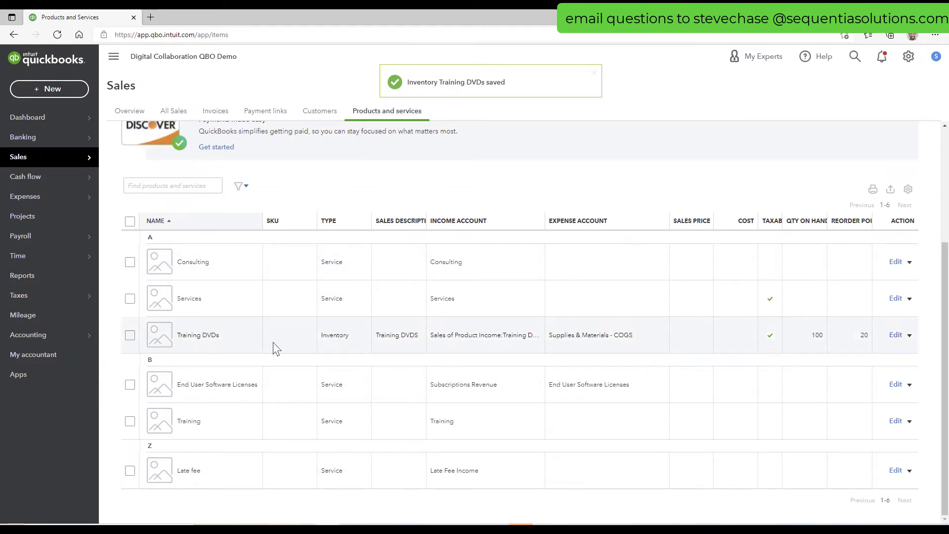
click(896, 334)
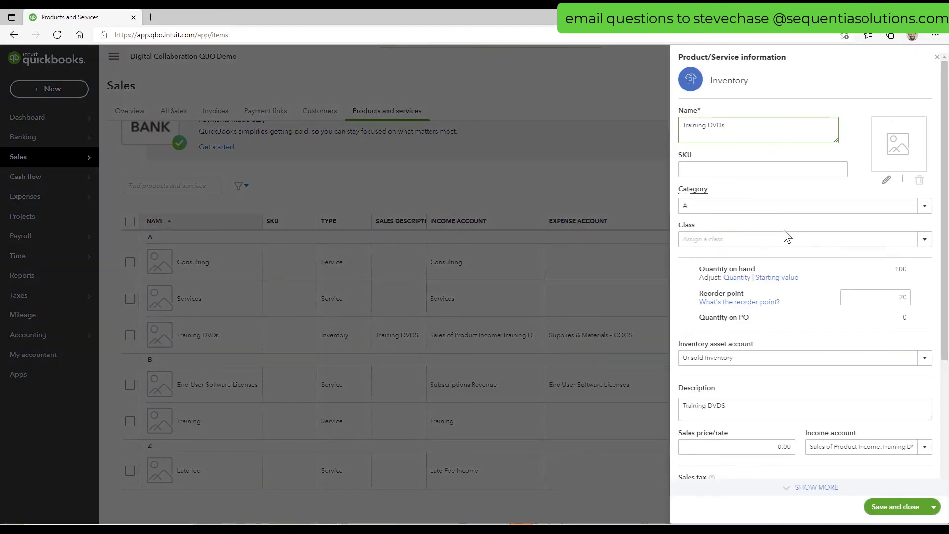
click(685, 205)
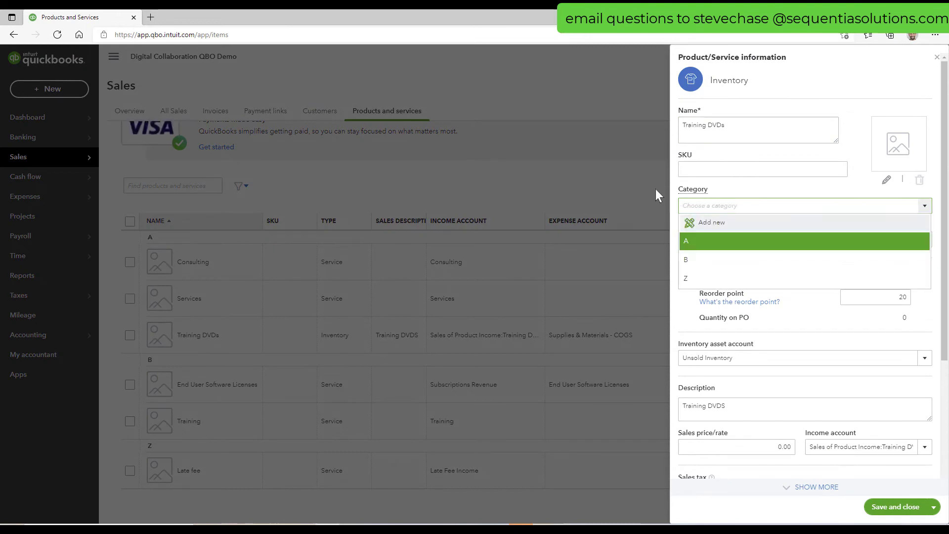
click(673, 183)
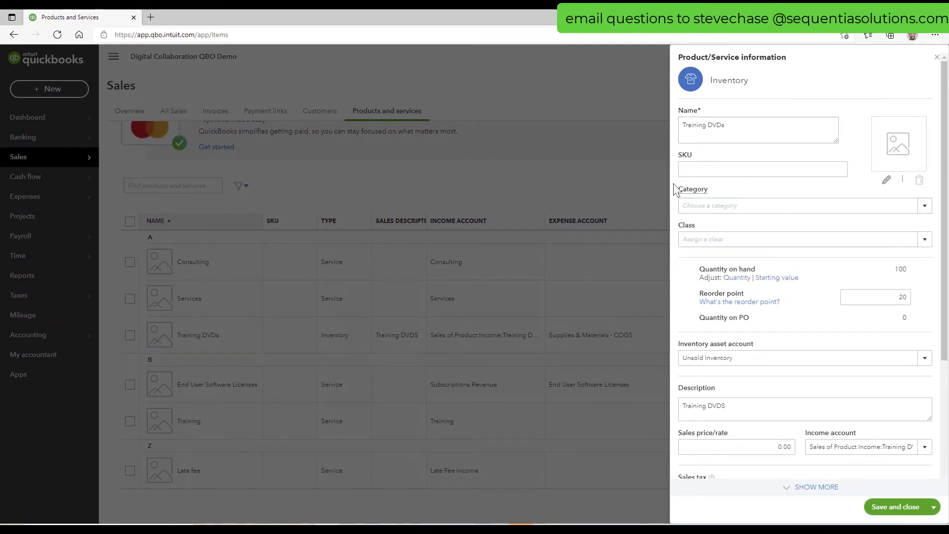
click(895, 507)
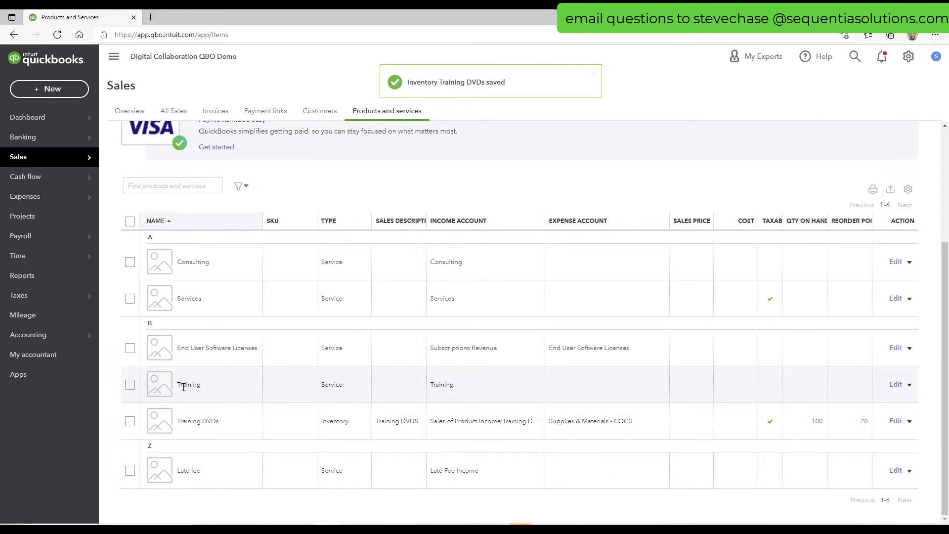
Step: Turn off Group by category so products list alphabetically with their category letter beneath
click(908, 190)
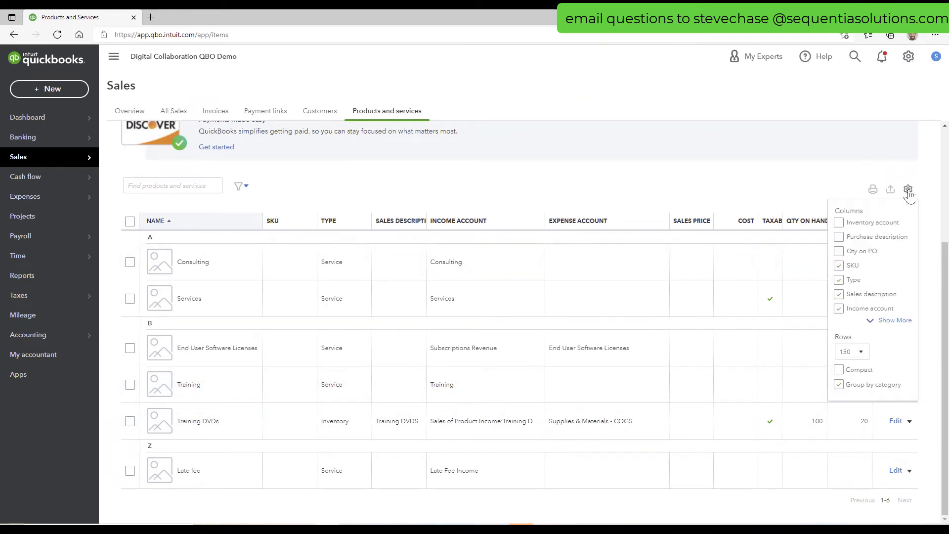
click(839, 384)
scroll(541, 401, down, 2)
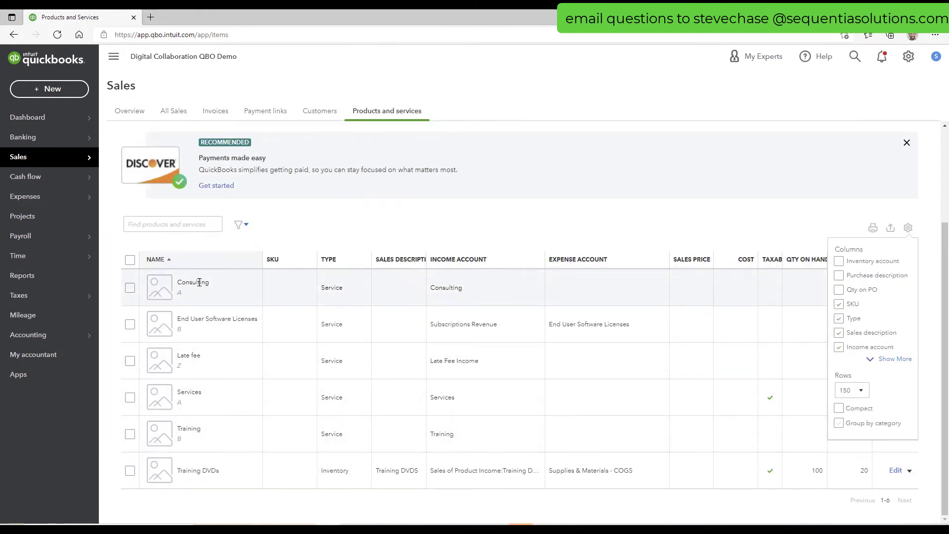
drag(183, 472, 214, 473)
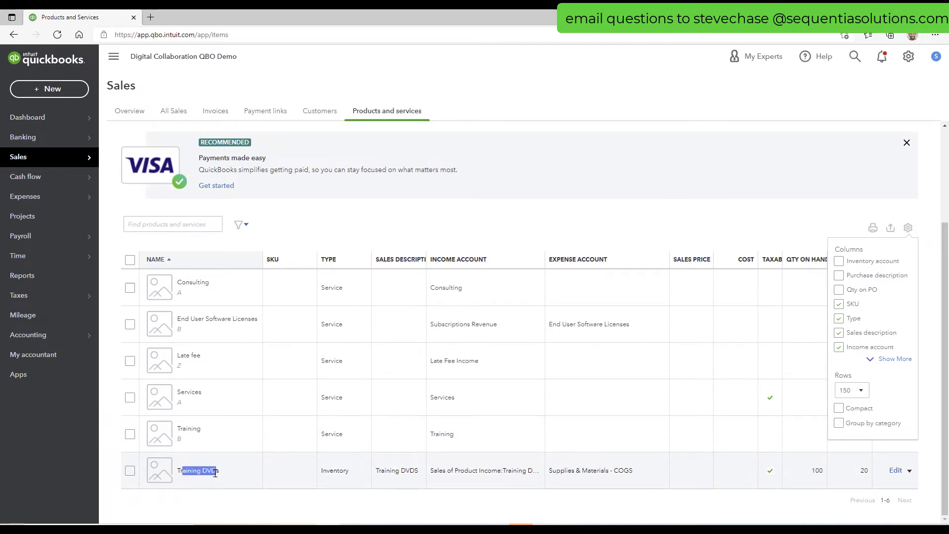
click(184, 483)
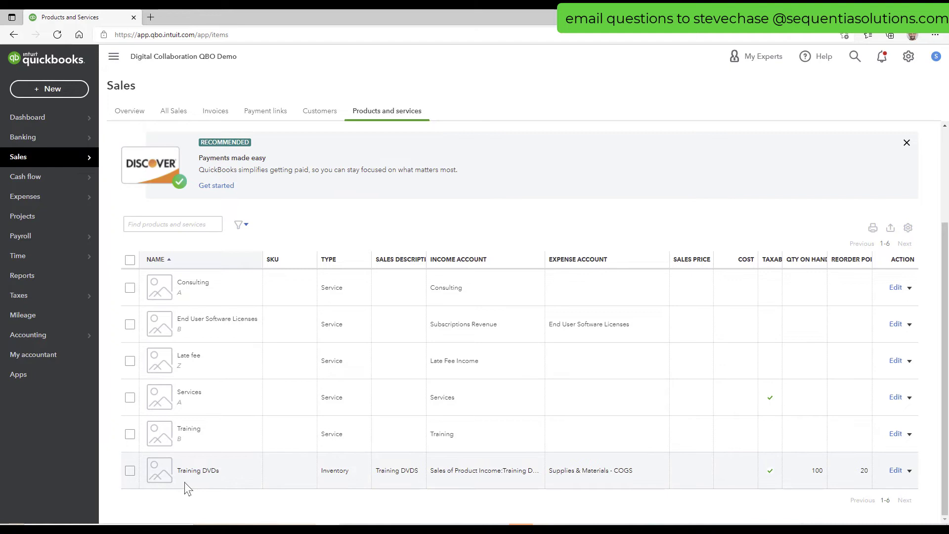
click(57, 93)
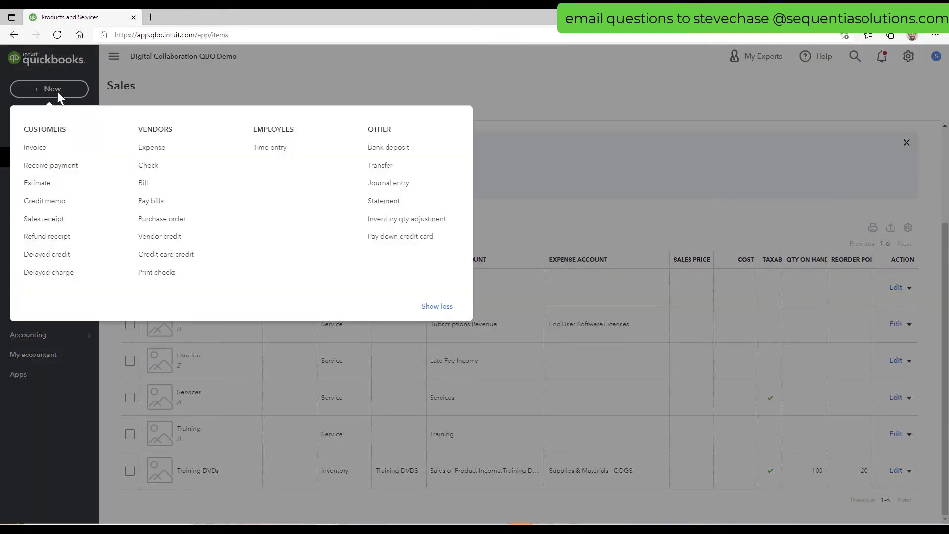
click(54, 148)
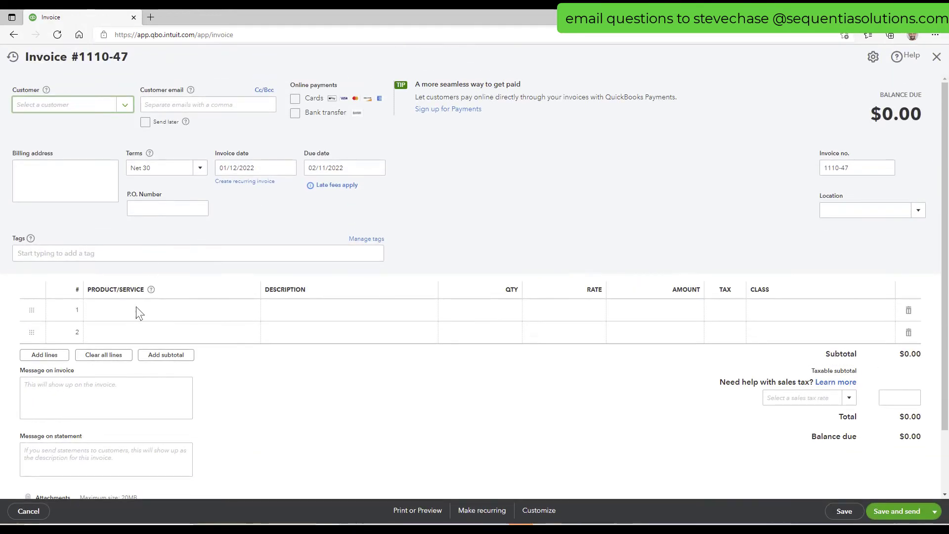
click(135, 311)
click(249, 311)
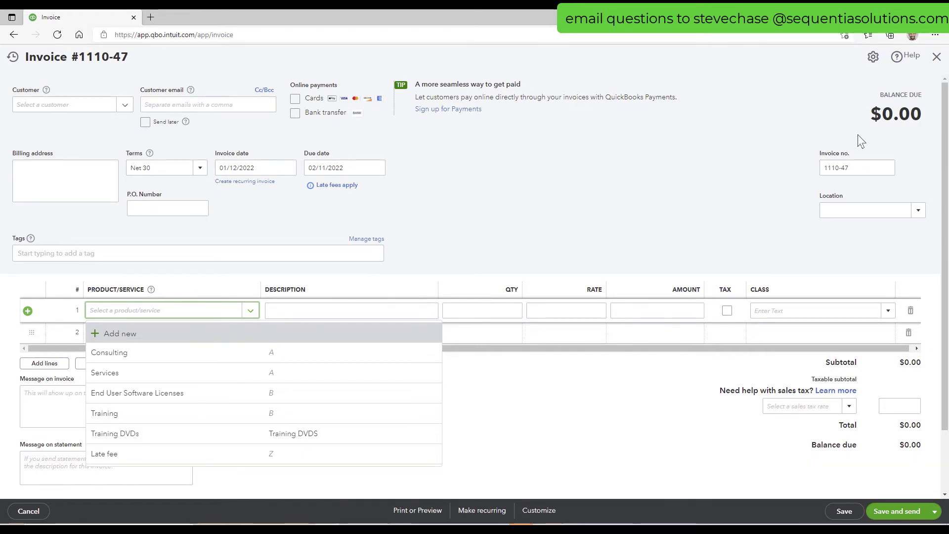
click(937, 59)
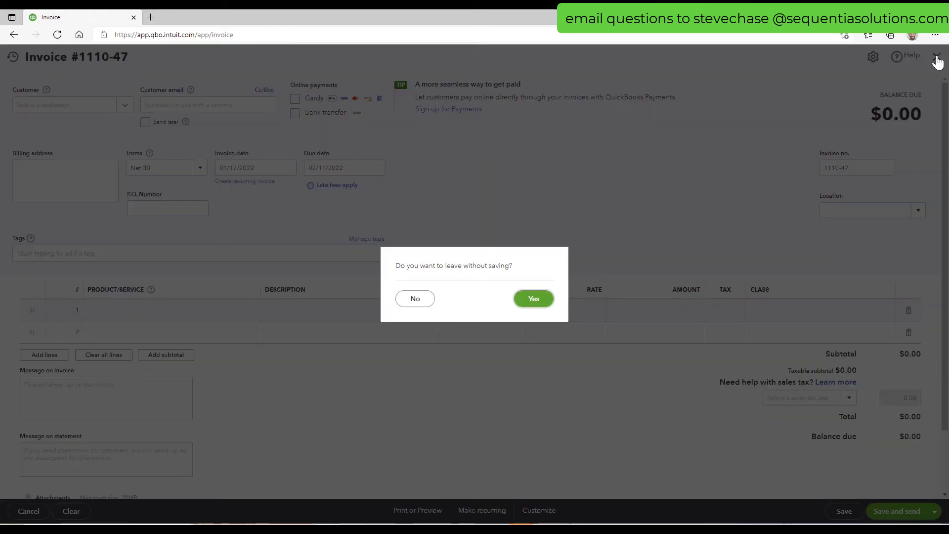
click(533, 300)
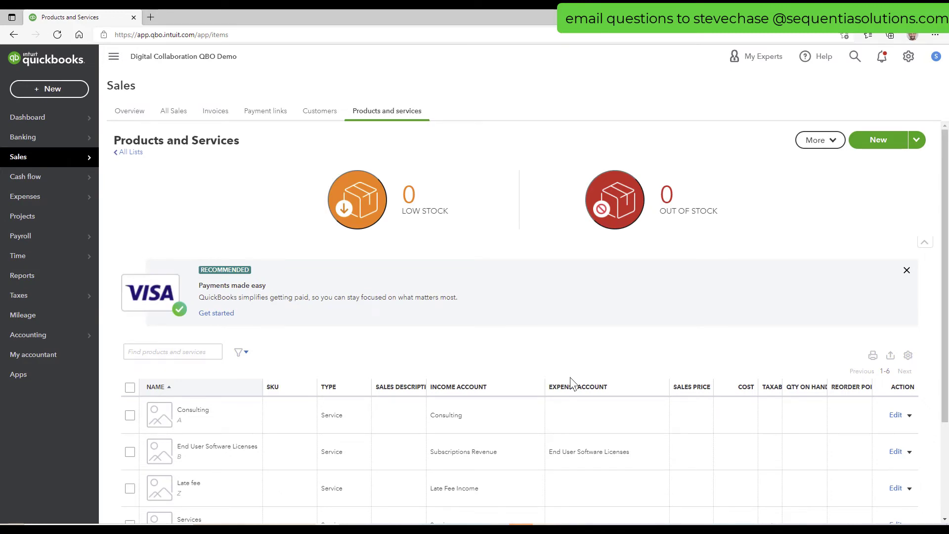
Step: Start a new service item, look at its category choices, then discard it unsaved
click(870, 141)
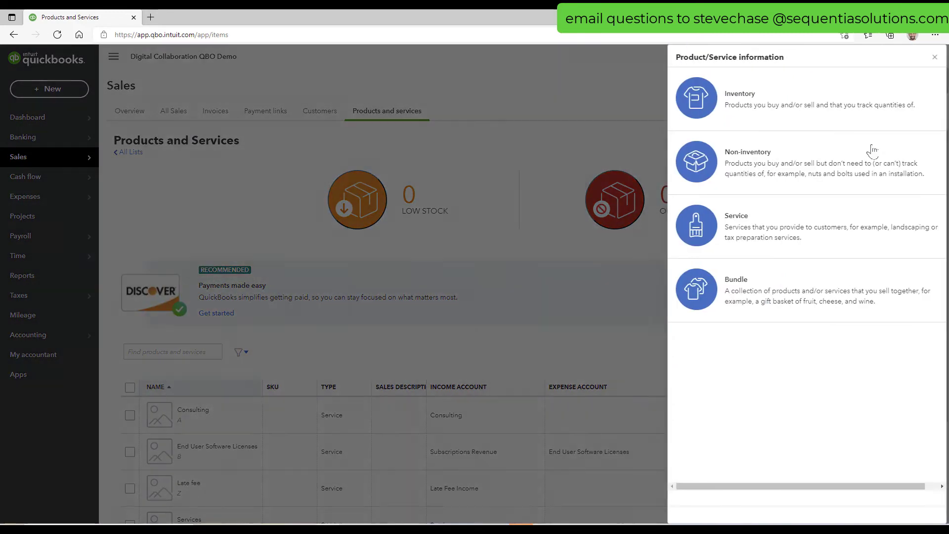
click(766, 221)
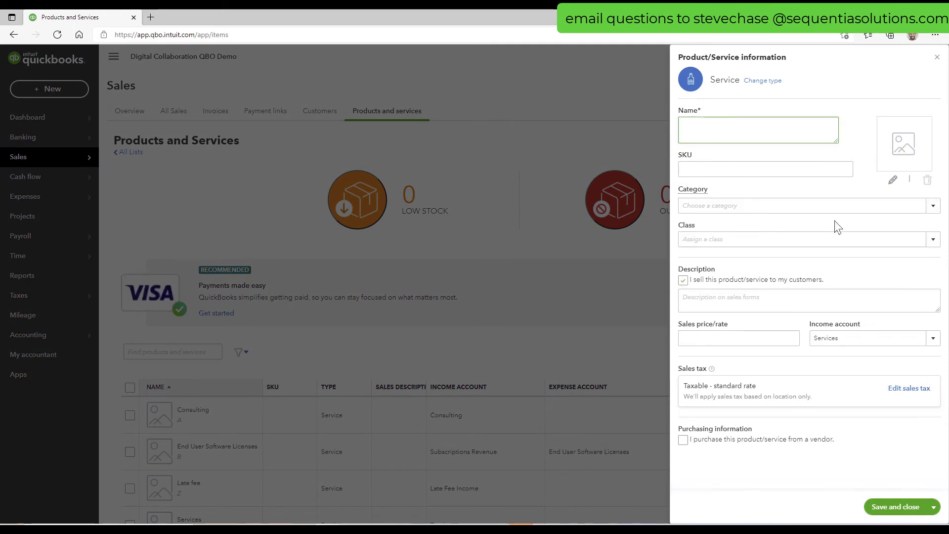
click(933, 206)
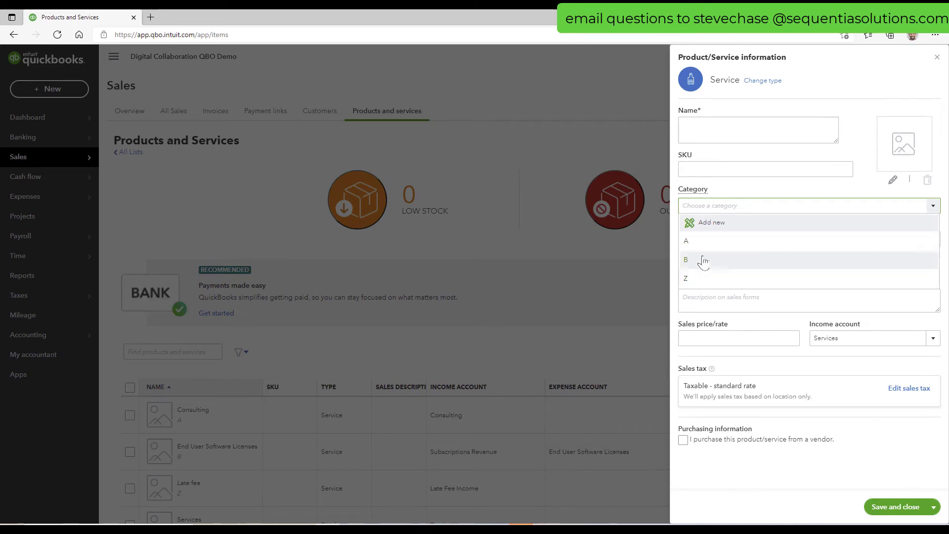
click(937, 57)
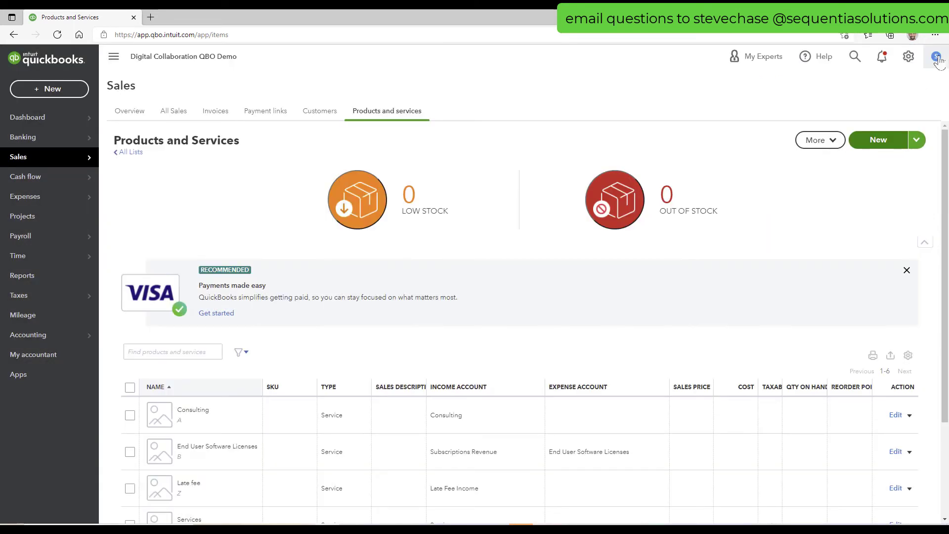
click(909, 56)
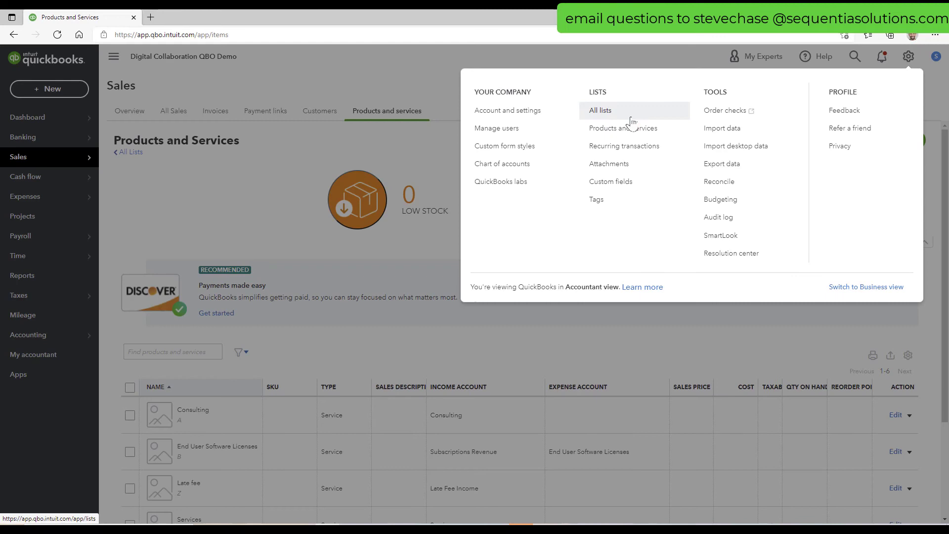
Step: In Product Categories, create and save a 'software' category as a sub-category of B
click(630, 122)
click(203, 271)
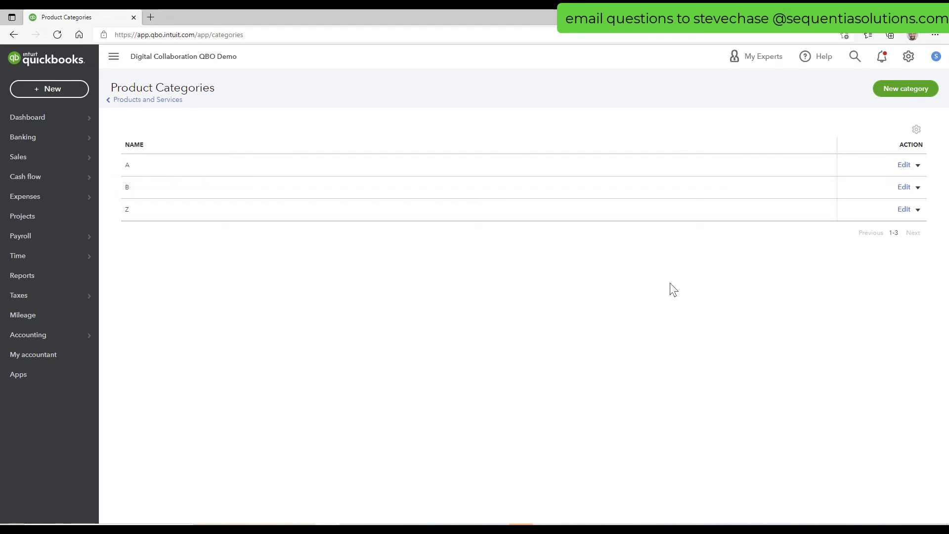
click(910, 90)
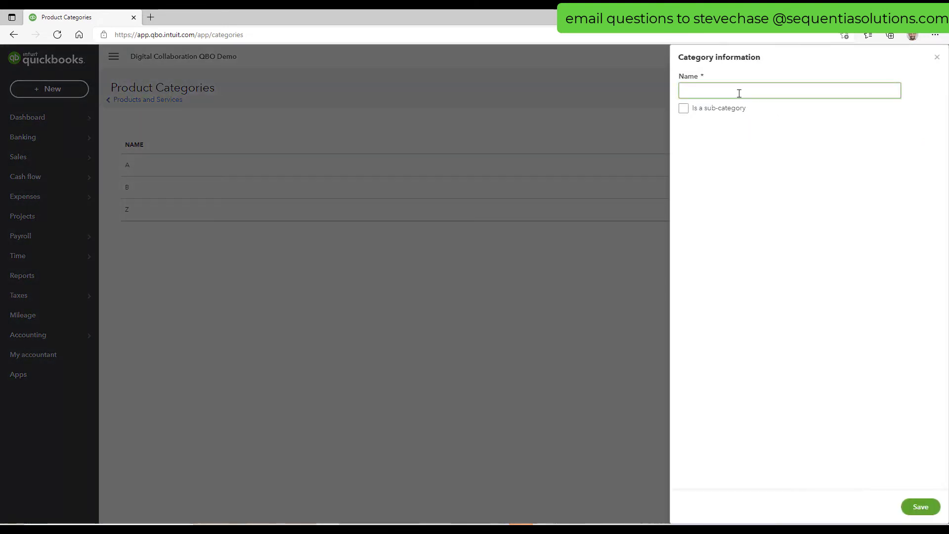
text(software)
click(683, 109)
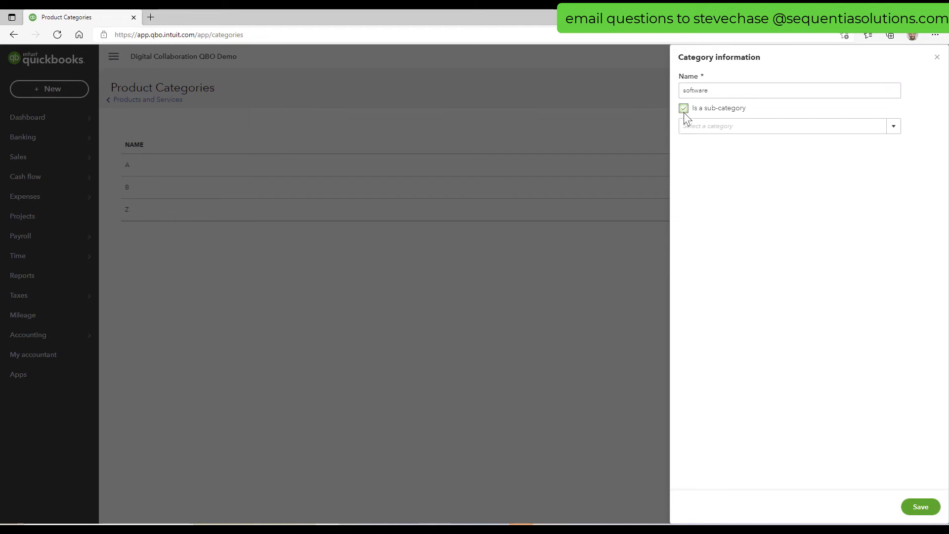
click(893, 126)
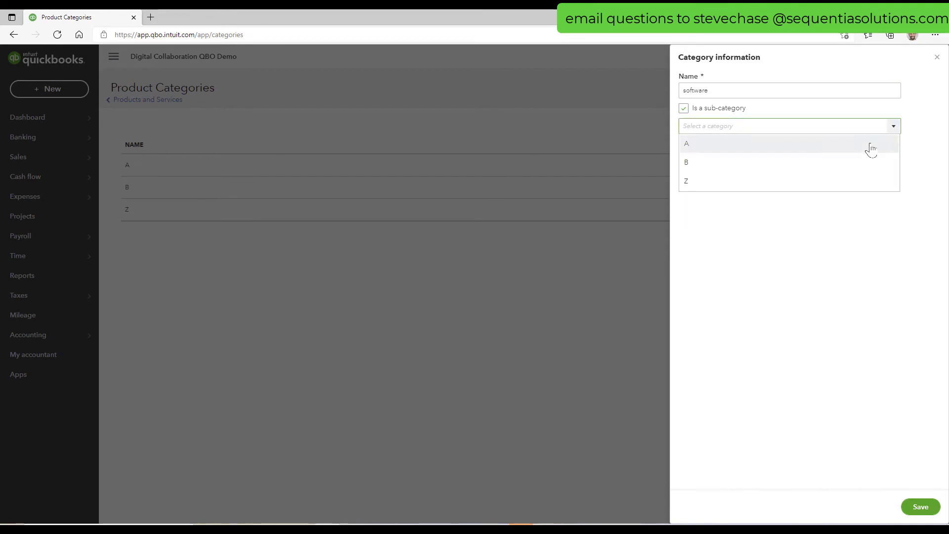
click(853, 165)
click(922, 508)
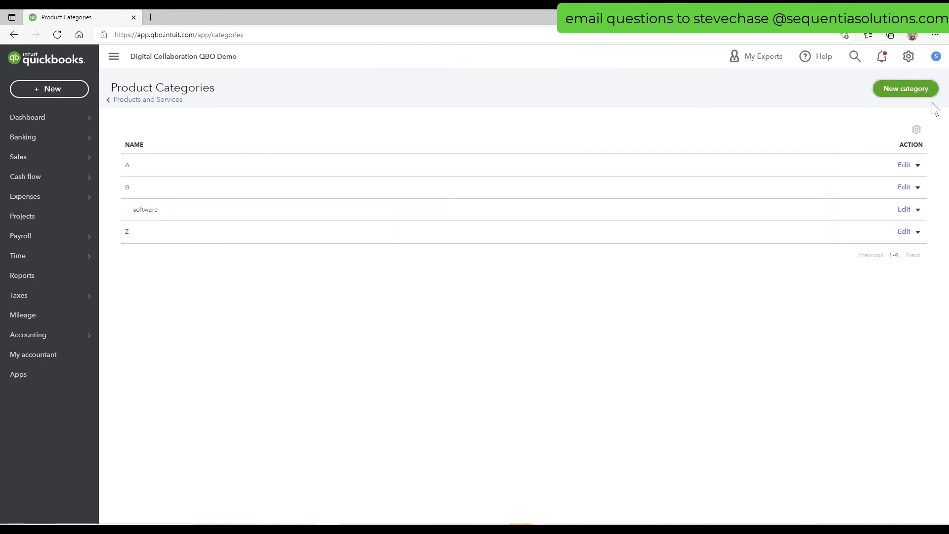
Step: Create a new 'training' category as a sub-category of B and try saving it
click(910, 90)
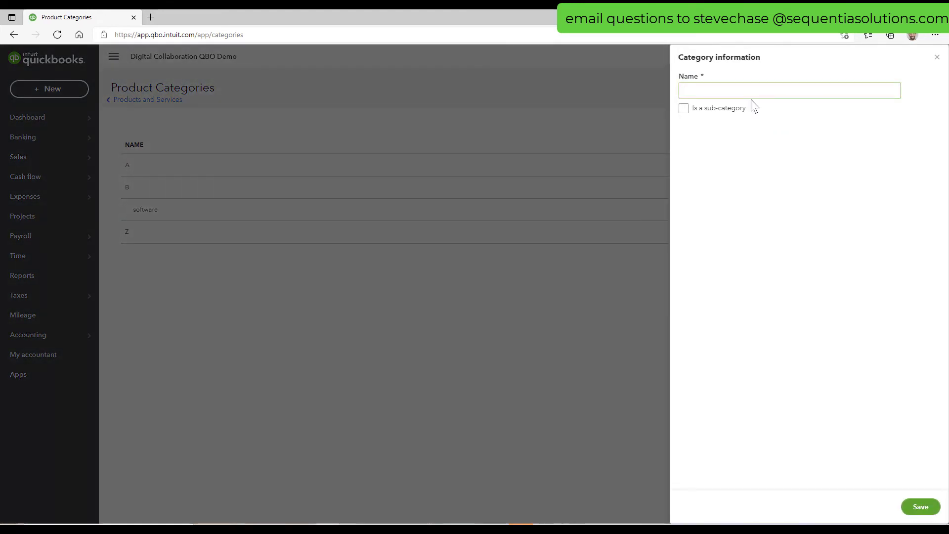
text(training)
click(685, 109)
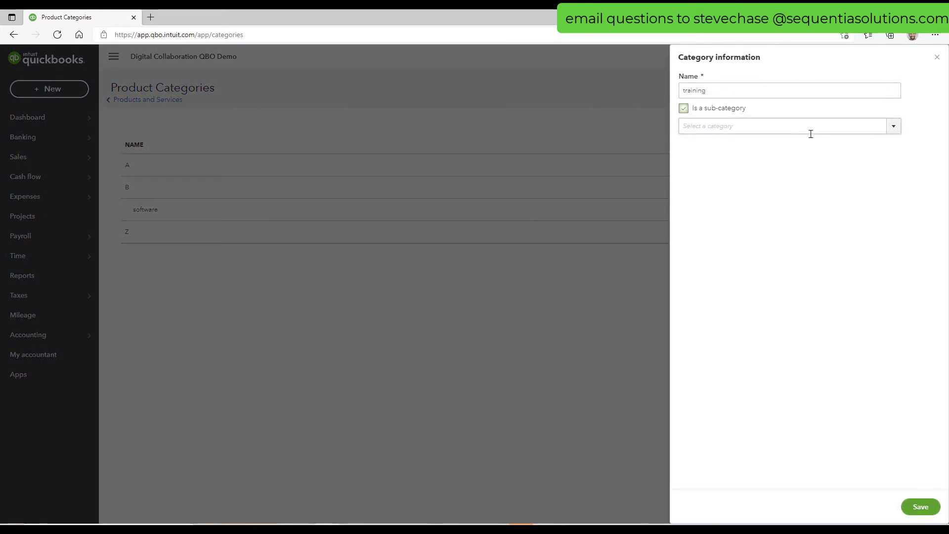
click(894, 127)
click(815, 167)
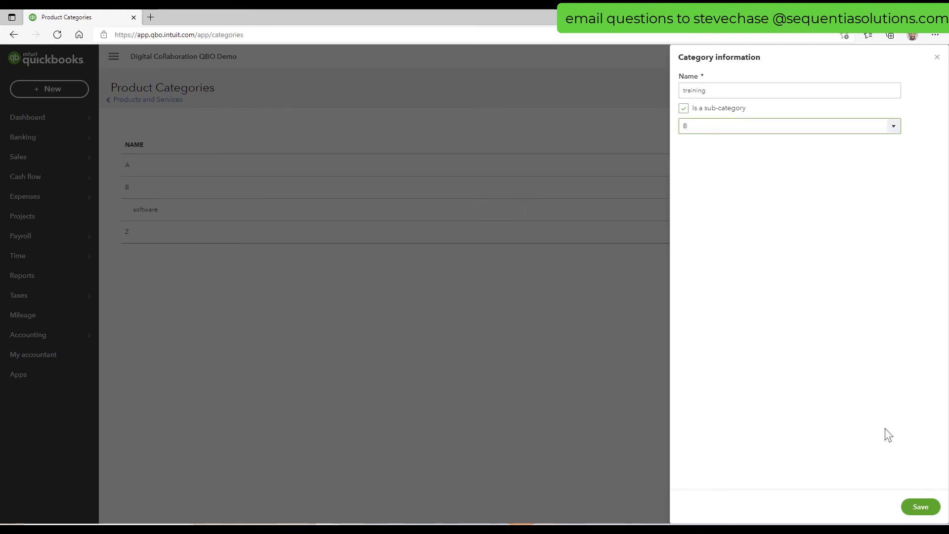
click(917, 509)
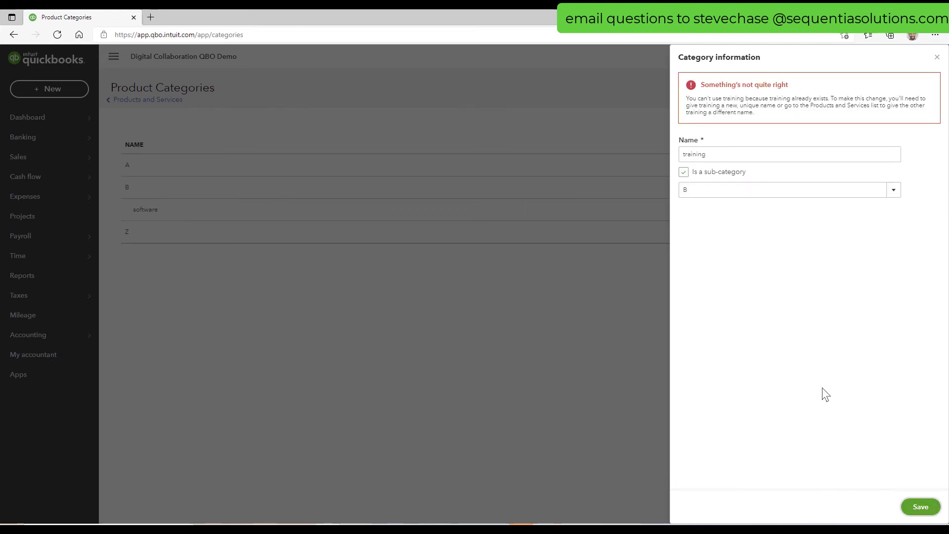
Step: Rename it to 'training -in person', save it, and return to Products and Services
double_click(709, 154)
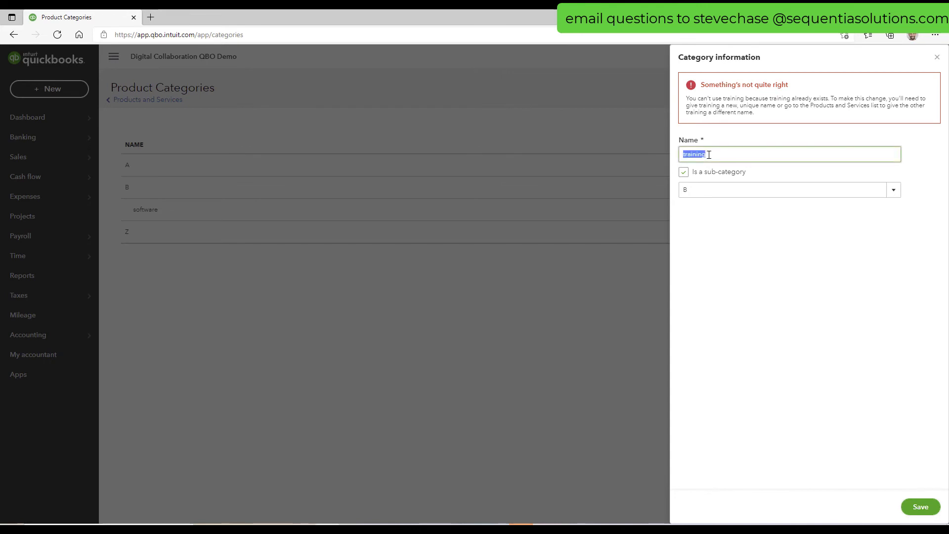
click(710, 157)
text(in person)
click(928, 511)
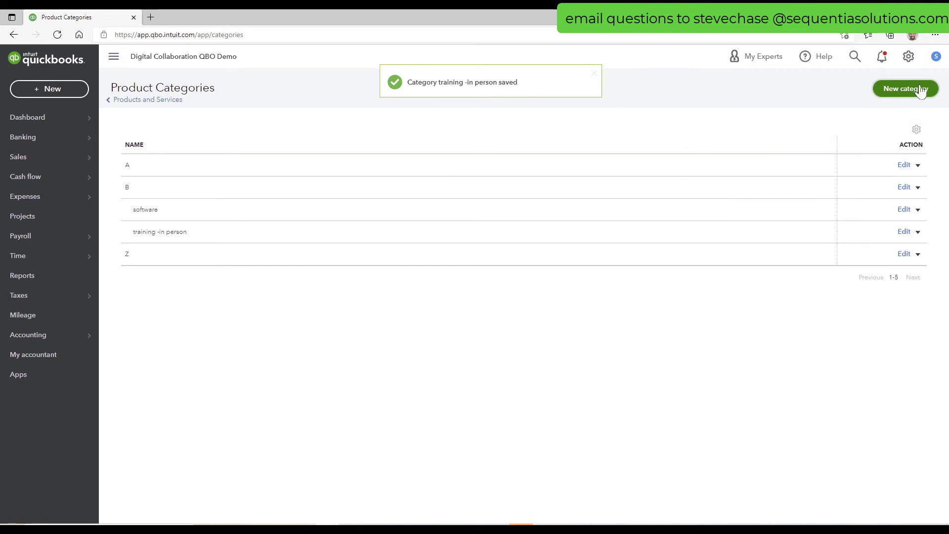
click(155, 103)
Step: Assign the Training product to category 'B : training -in person' and save it
scroll(371, 201, down, 3)
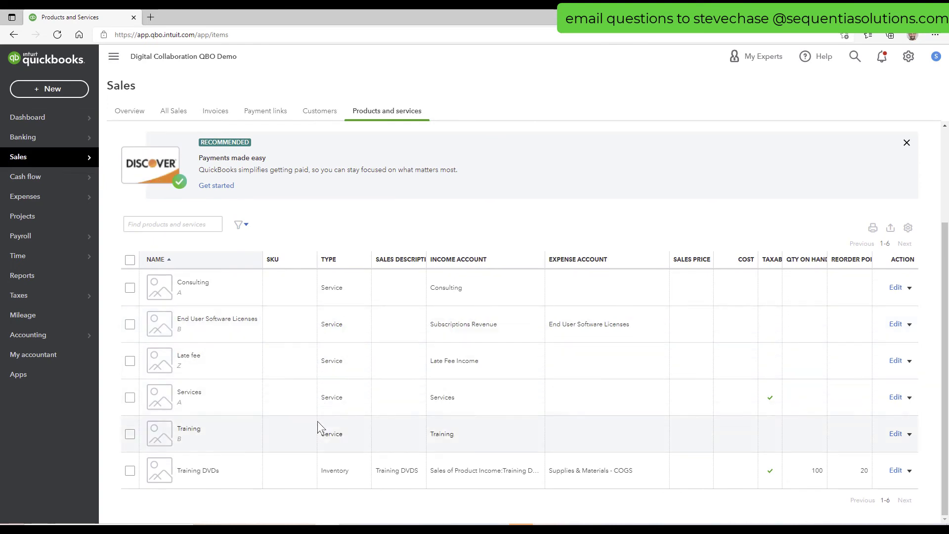
click(896, 433)
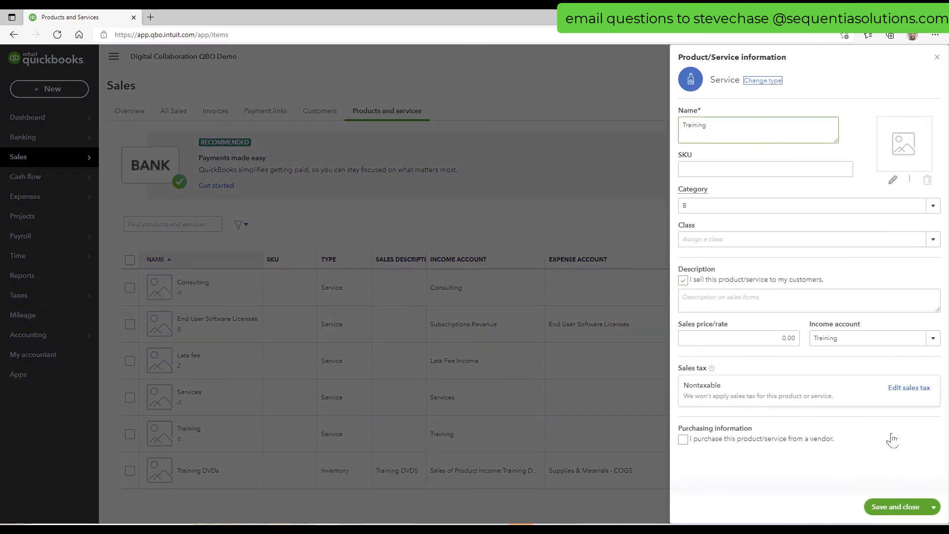
click(932, 205)
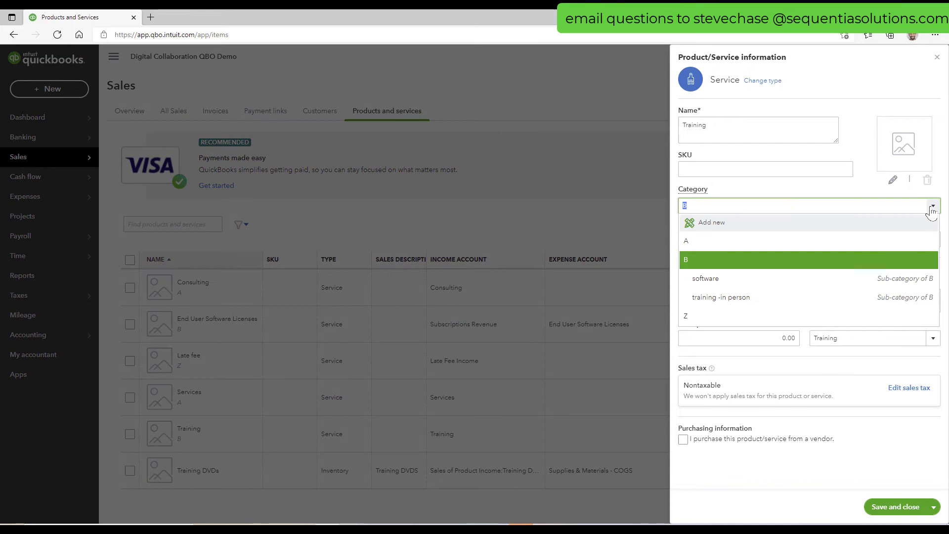
click(801, 298)
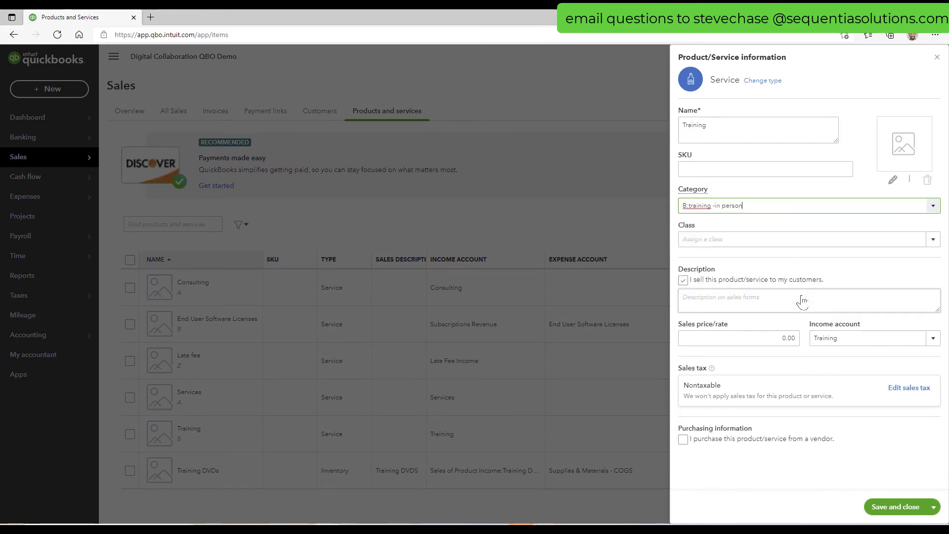
click(879, 505)
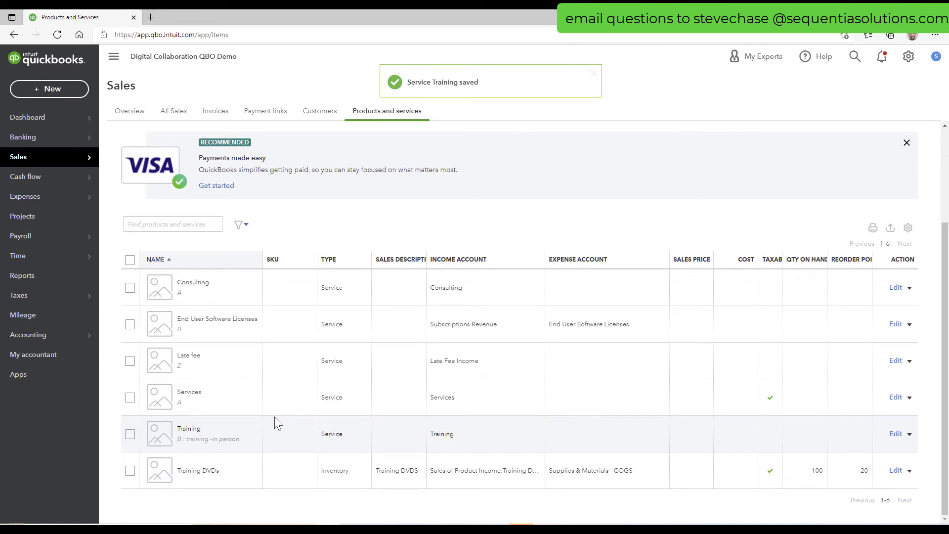
click(53, 88)
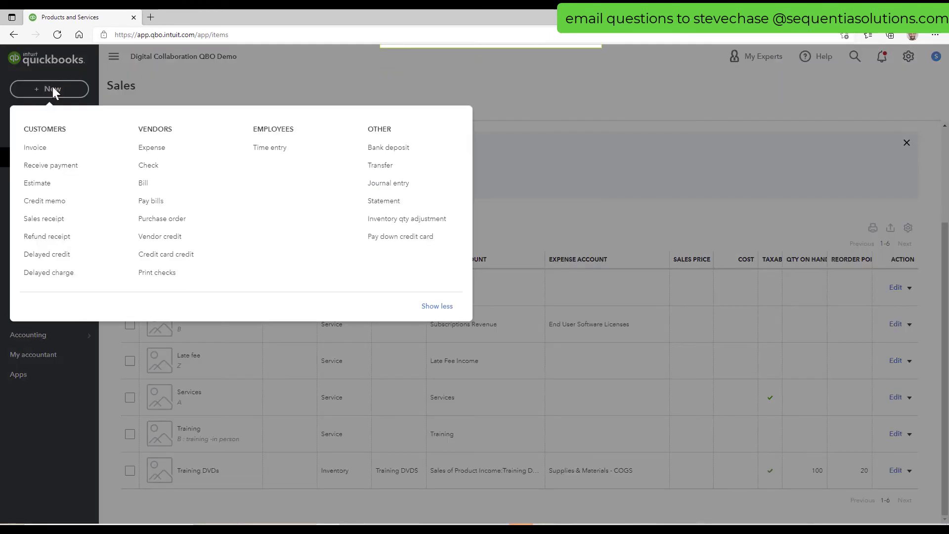
Step: On a new invoice, confirm line 1 lists Training under 'B > training -in person', then discard it
click(69, 151)
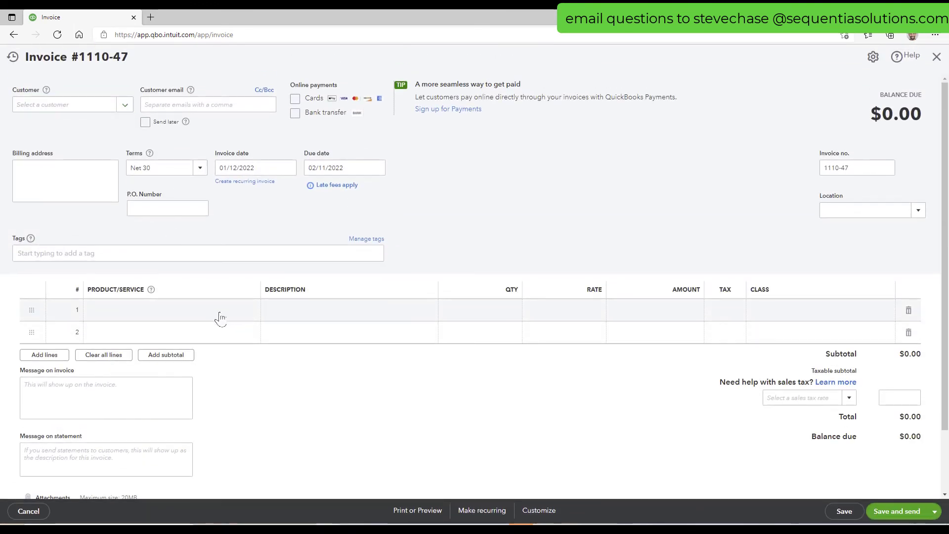
click(247, 320)
click(251, 316)
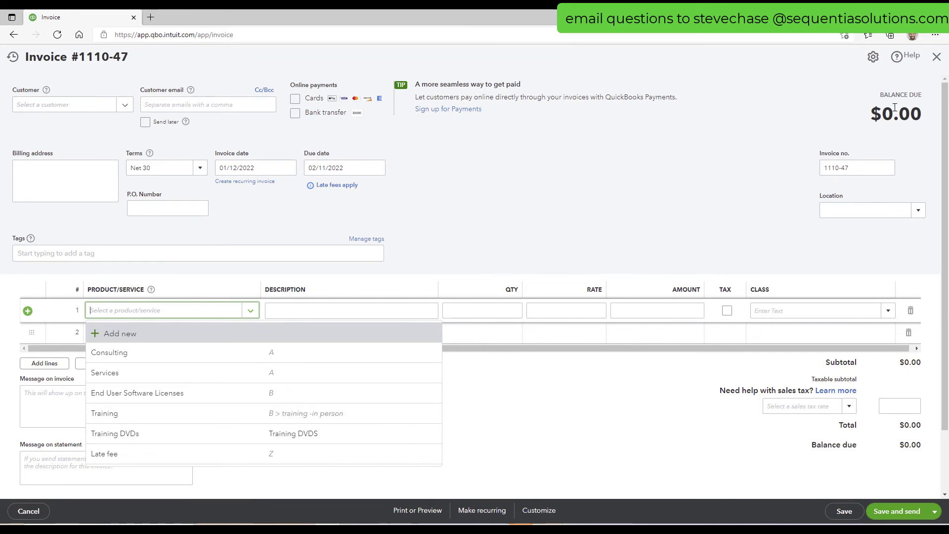
click(936, 57)
click(540, 308)
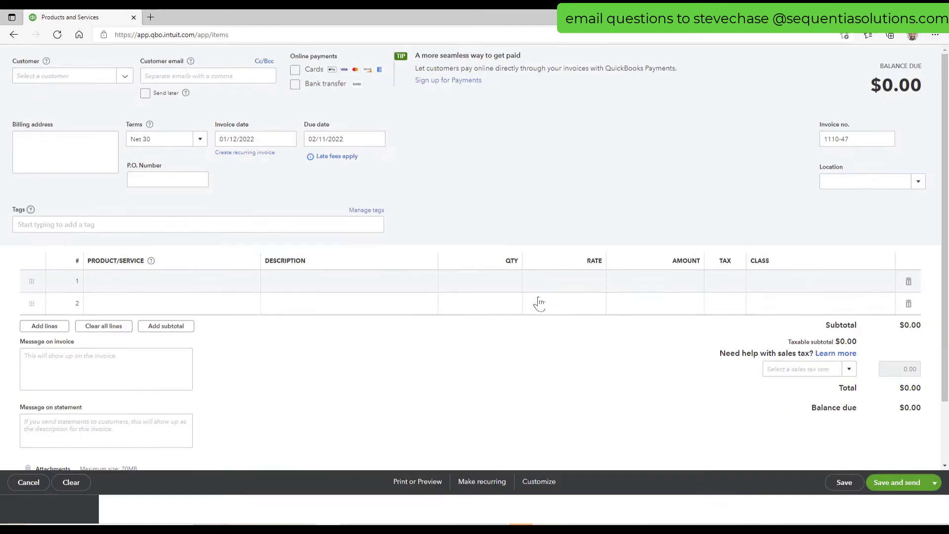
Step: Search reports for 'sales' and open the Sales by Product/Service Summary report
click(56, 282)
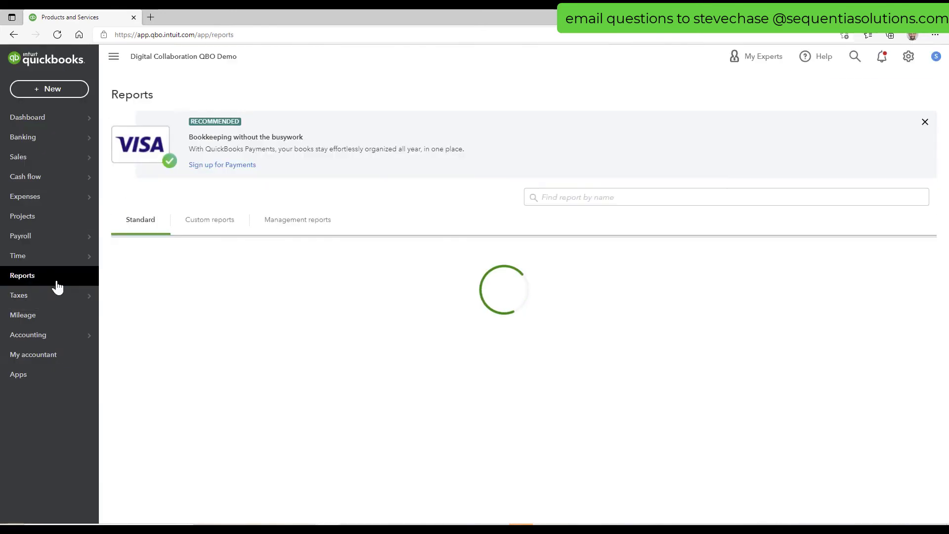
click(578, 193)
text(sales)
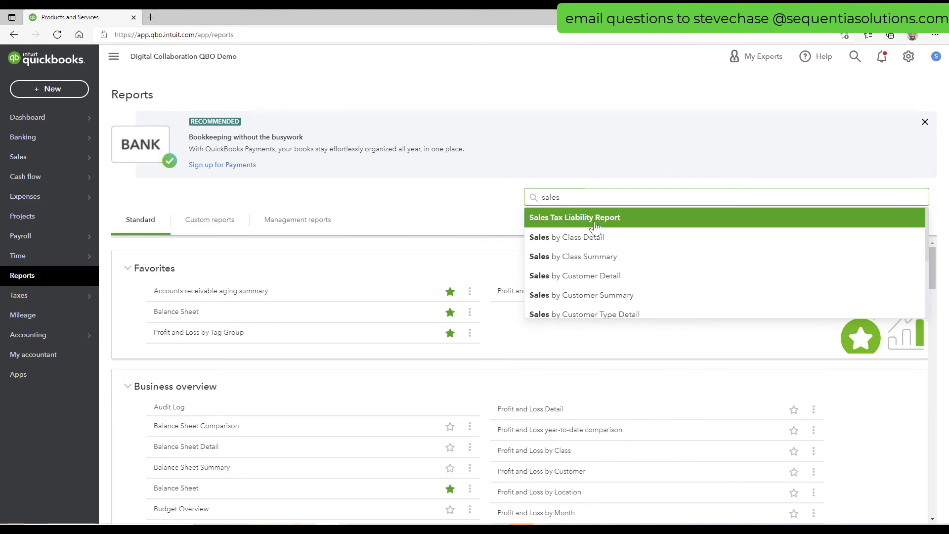
scroll(630, 240, down, 1)
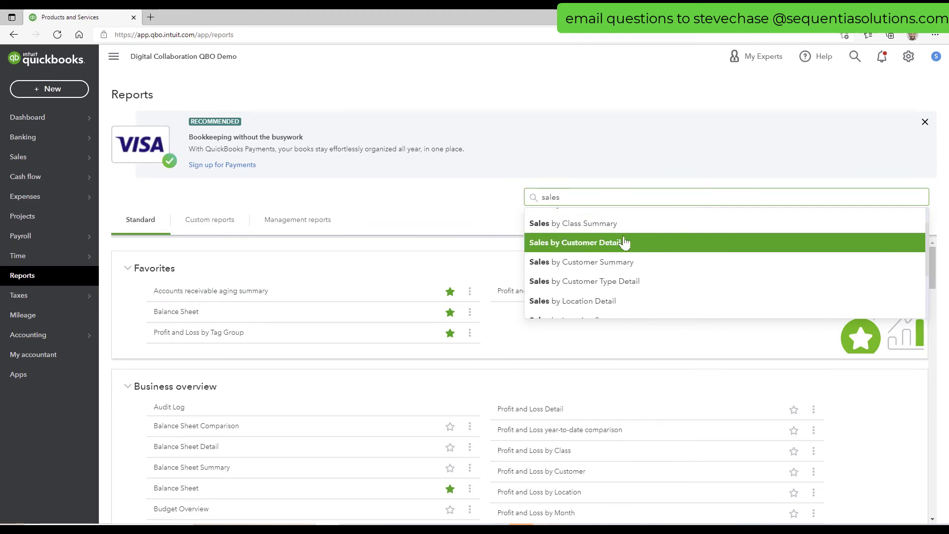
scroll(627, 245, down, 3)
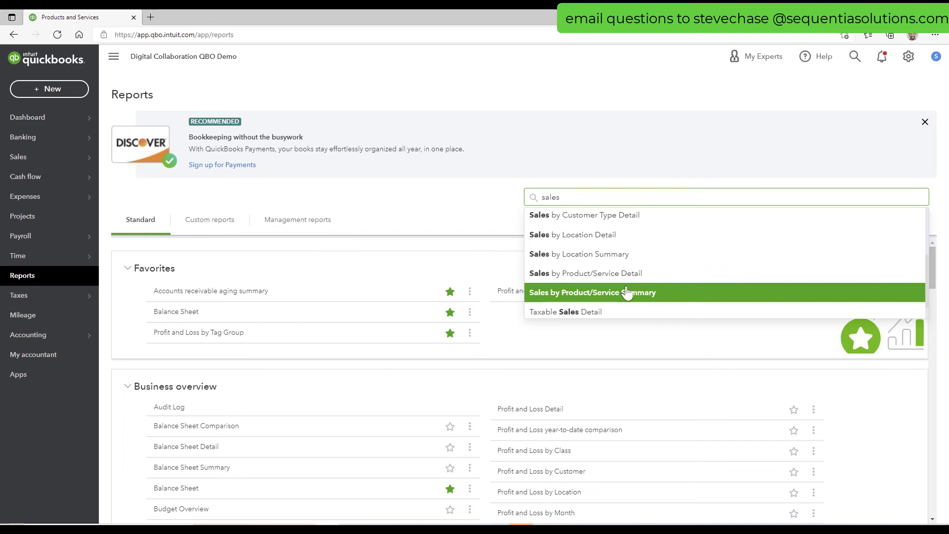
click(627, 293)
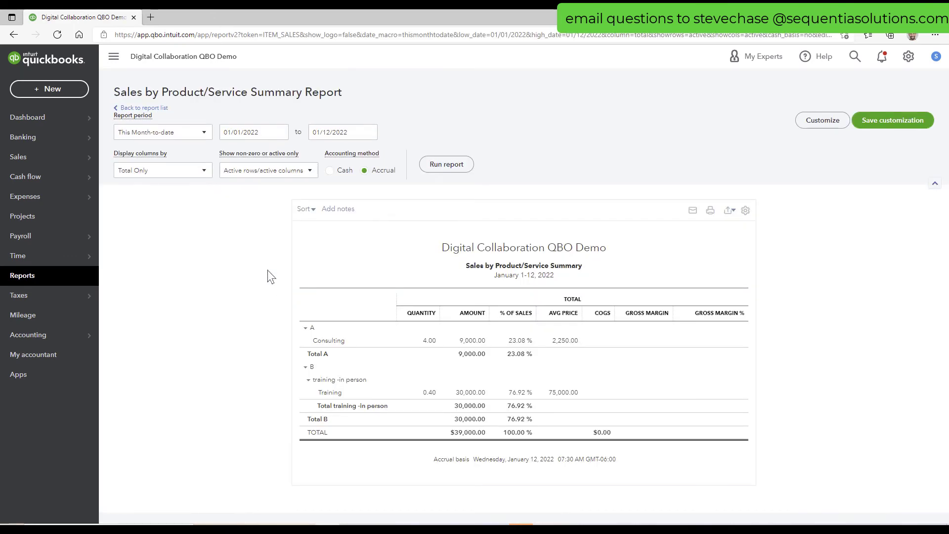
Step: Rerun the report for All Dates and collapse categories A and Z to total rows
click(191, 132)
click(134, 151)
click(462, 166)
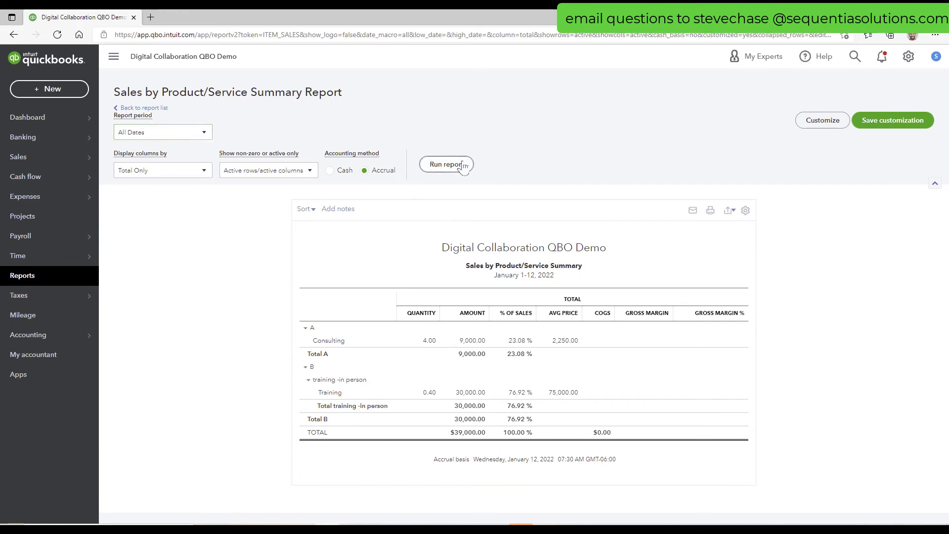
scroll(461, 165, down, 1)
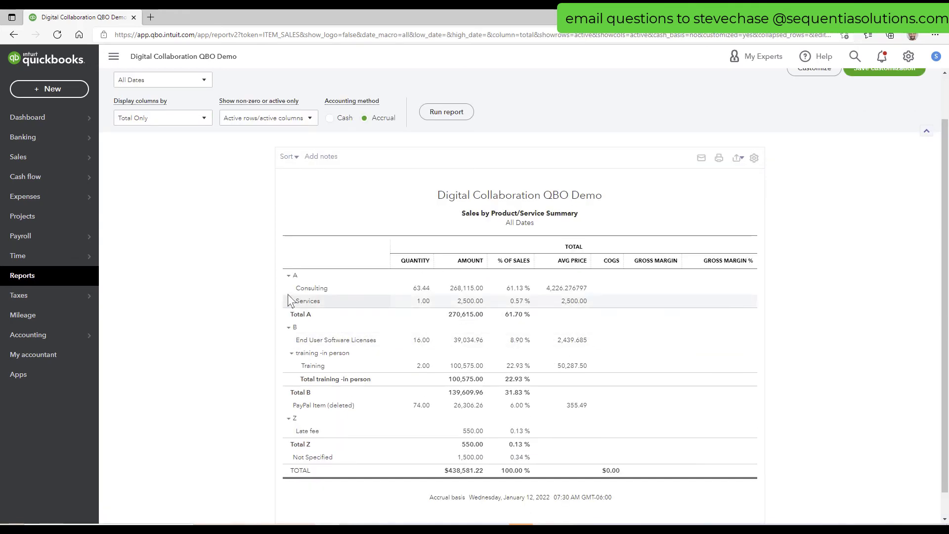
click(289, 275)
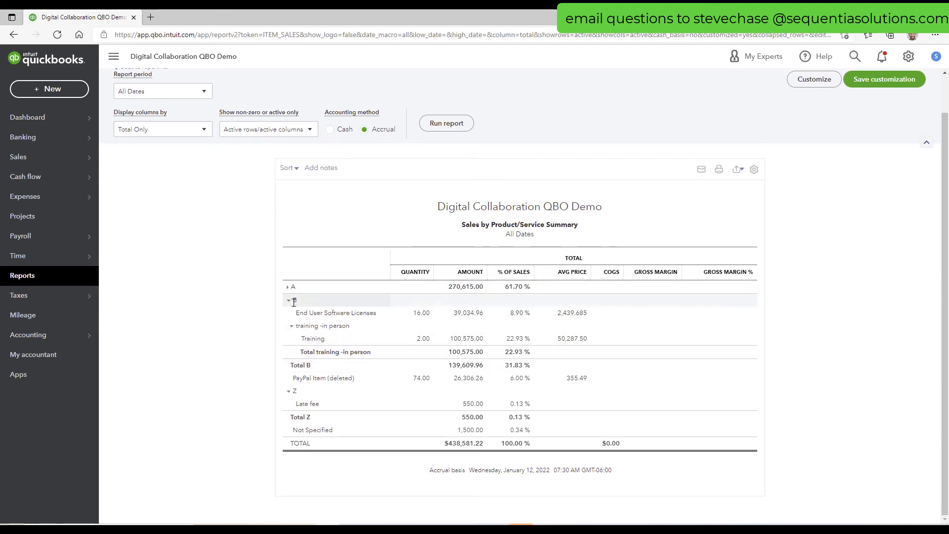
click(288, 391)
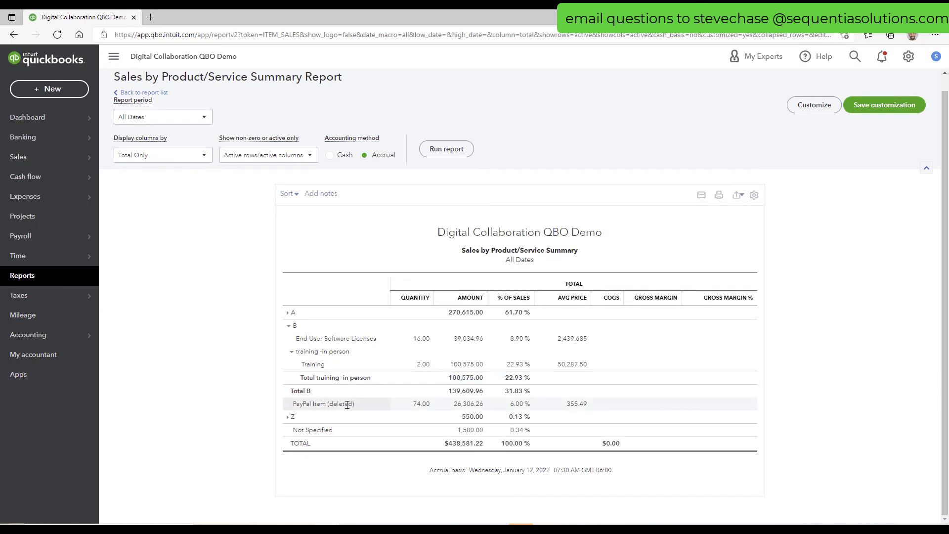
mouse_move(348, 404)
mouse_down()
mouse_move(329, 404)
mouse_move(348, 404)
mouse_up()
click(330, 405)
Step: Open Products and Services and filter the list to Status Inactive, showing the deleted PayPal items
click(900, 58)
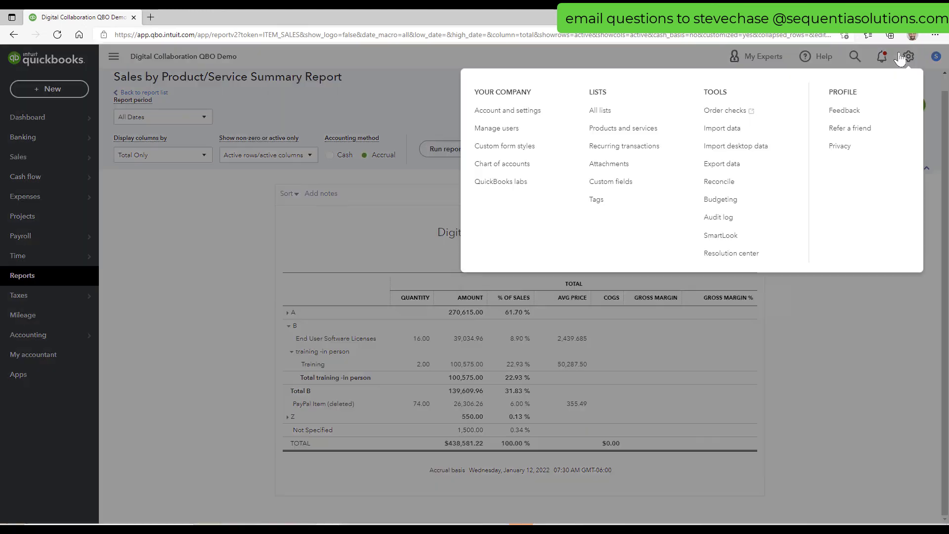
click(607, 128)
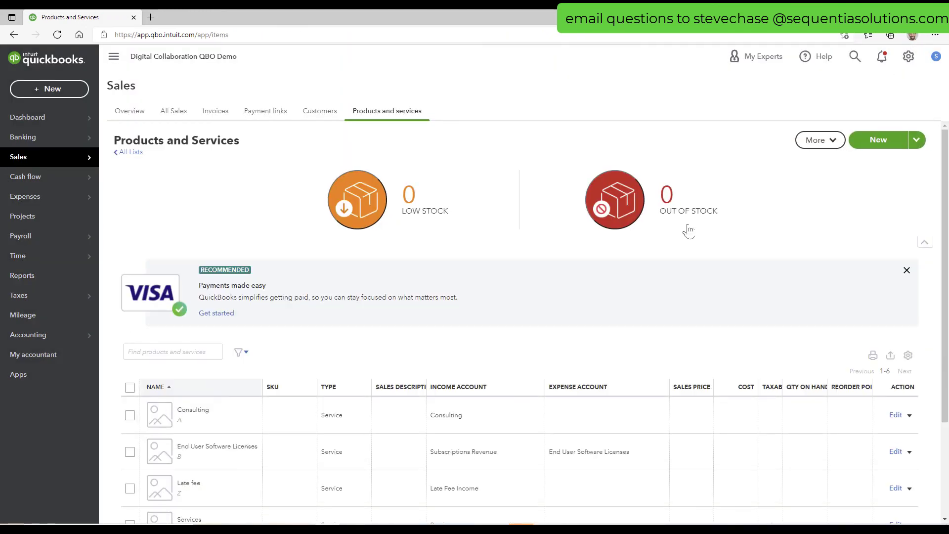
click(908, 357)
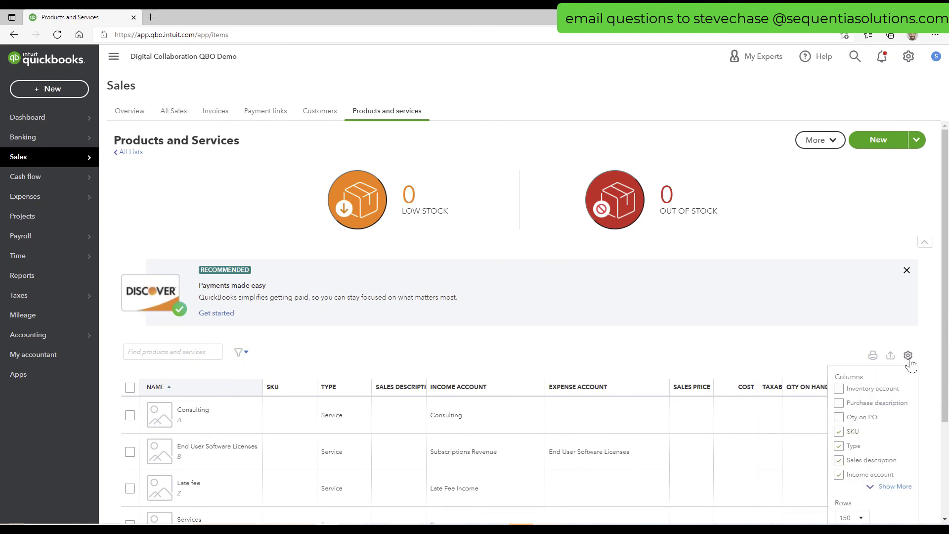
scroll(911, 365, down, 3)
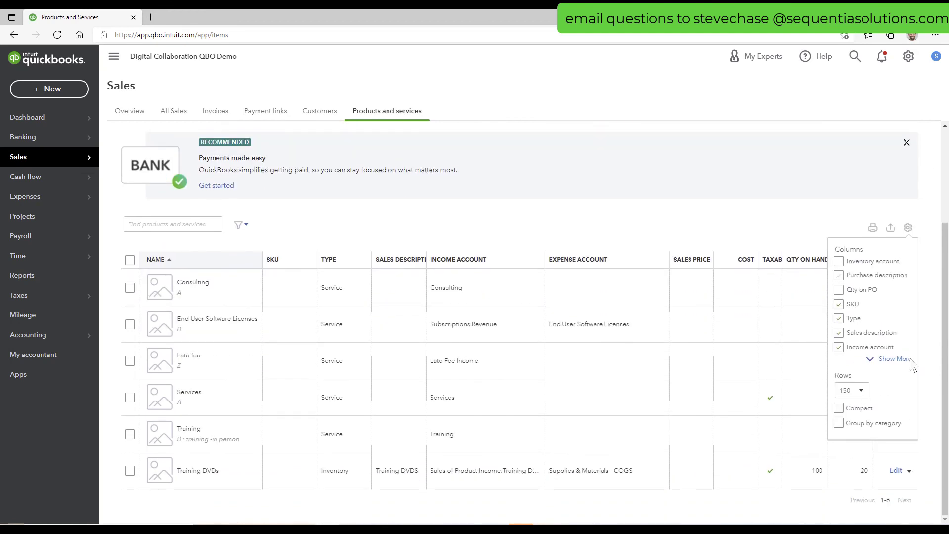
click(909, 228)
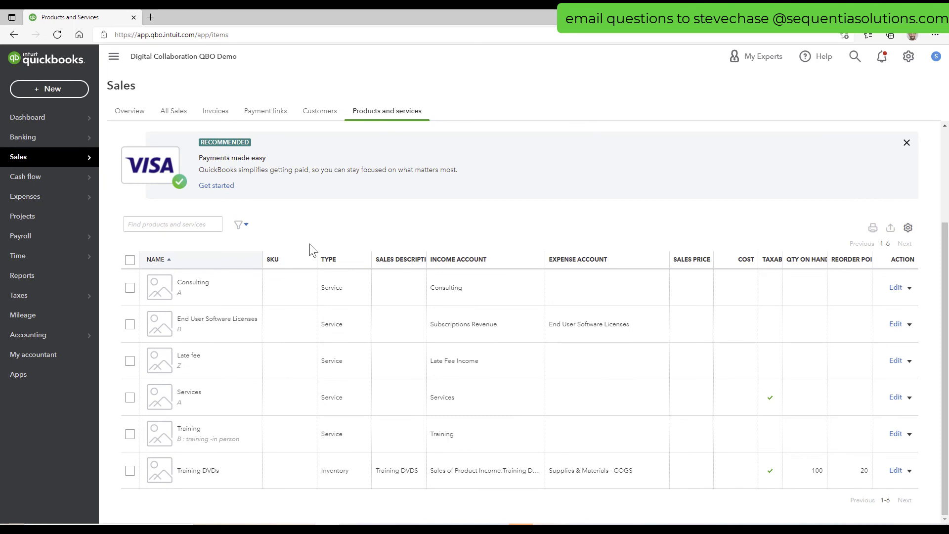
click(242, 225)
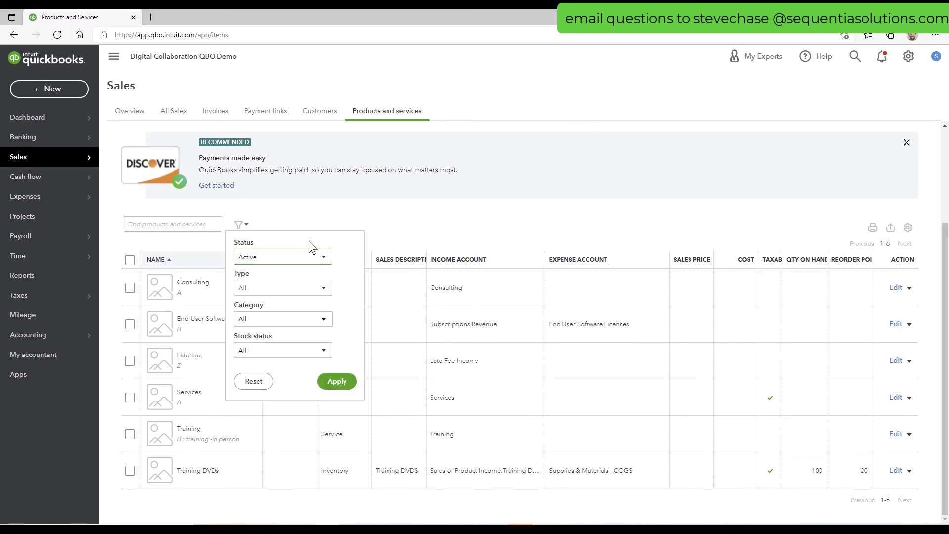
click(270, 262)
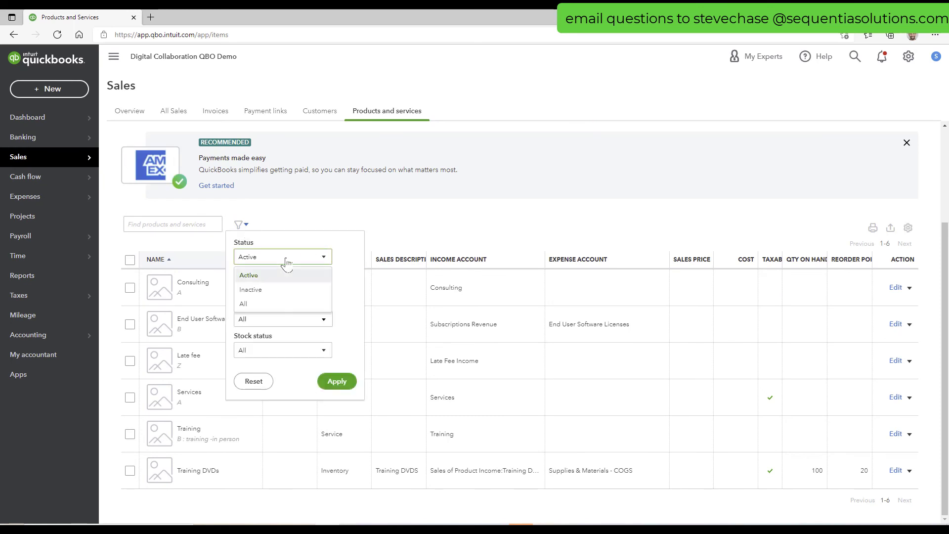
click(286, 291)
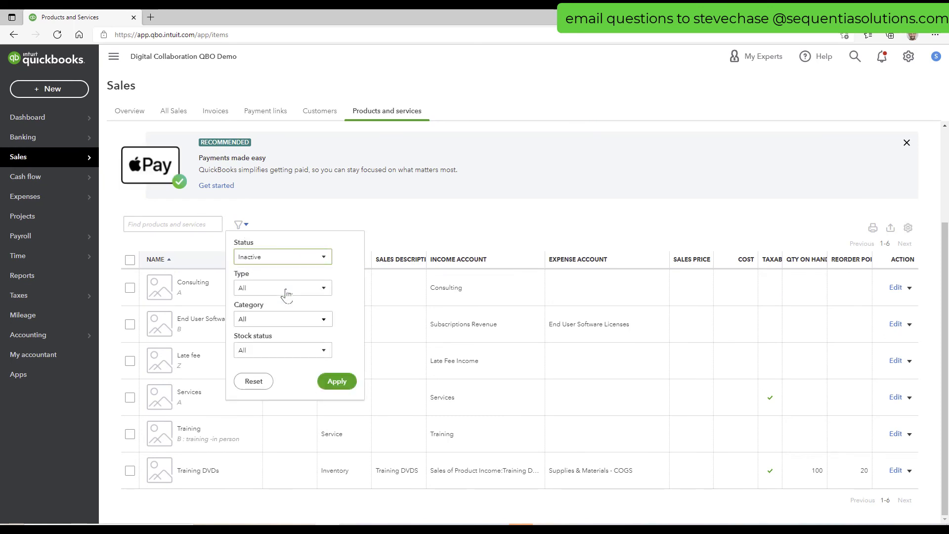
click(336, 381)
scroll(366, 307, down, 1)
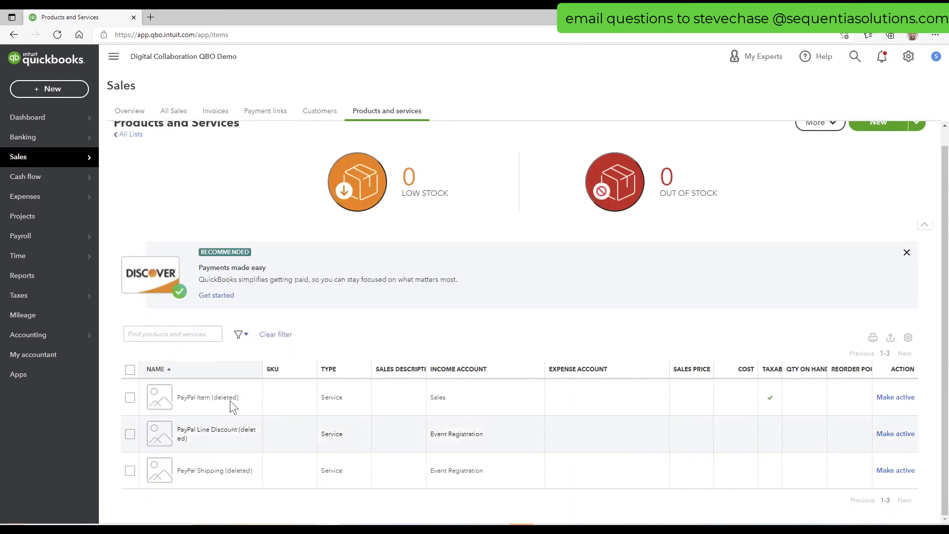